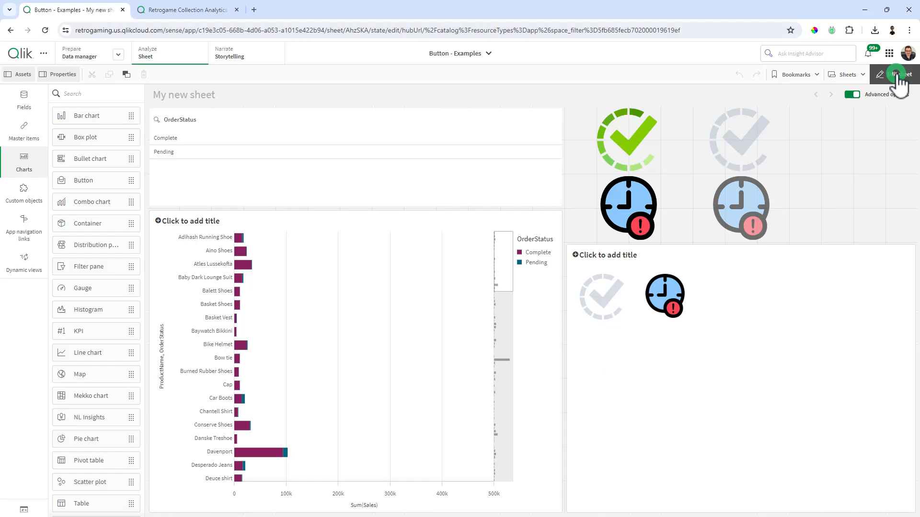
- Leave edit mode and test the Complete and Pending image buttons by switching the OrderStatus selection between them
click(897, 76)
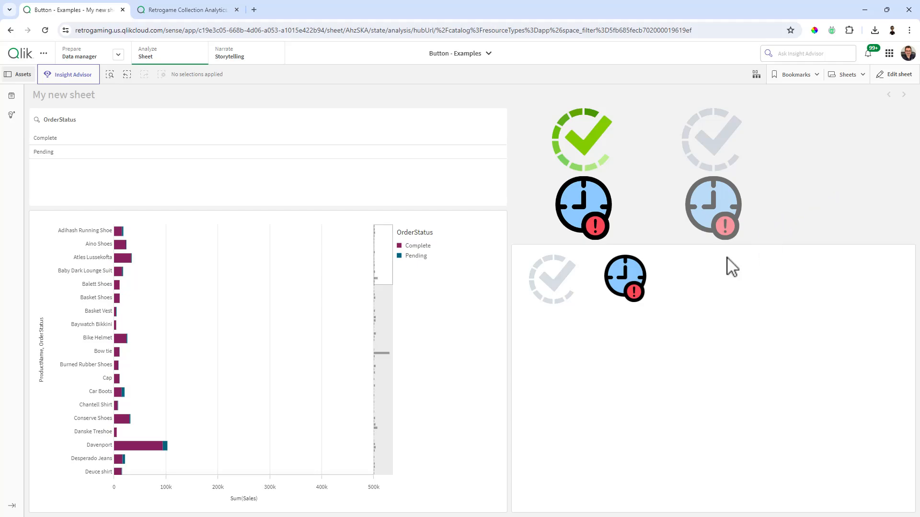
click(560, 283)
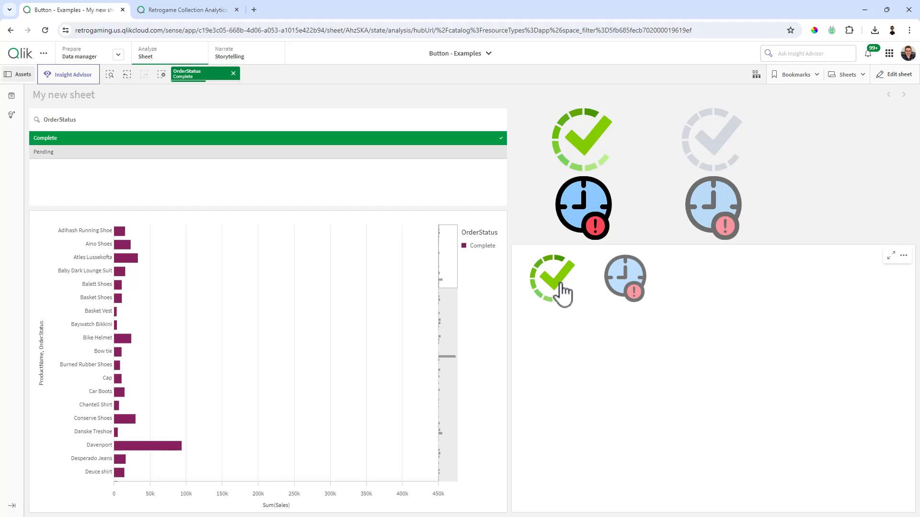
click(623, 289)
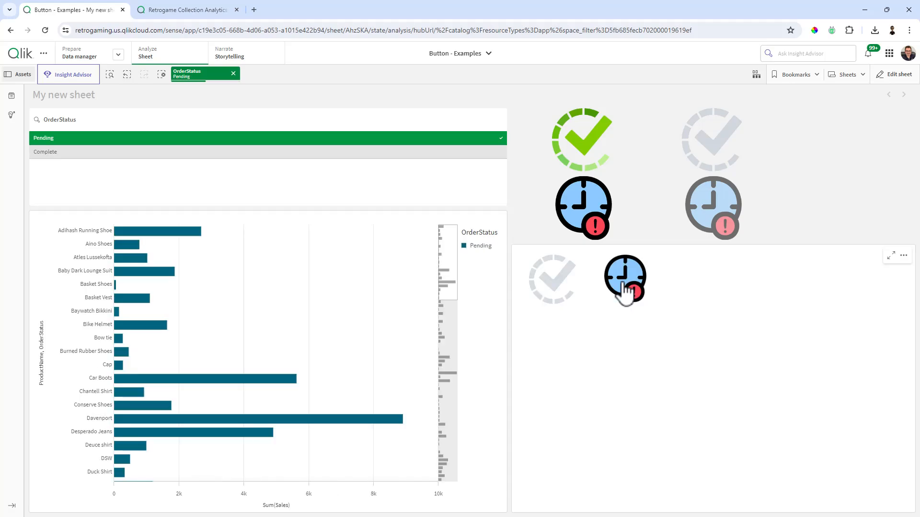
click(564, 283)
click(625, 288)
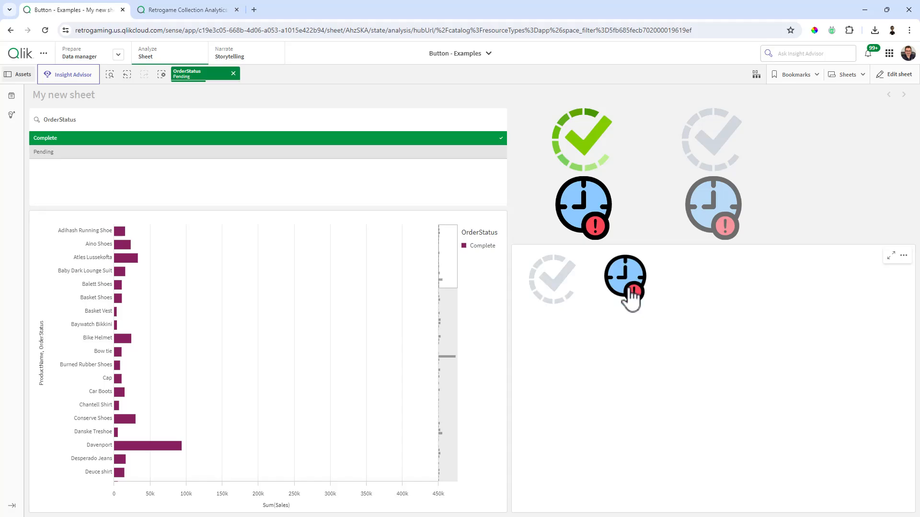
click(544, 282)
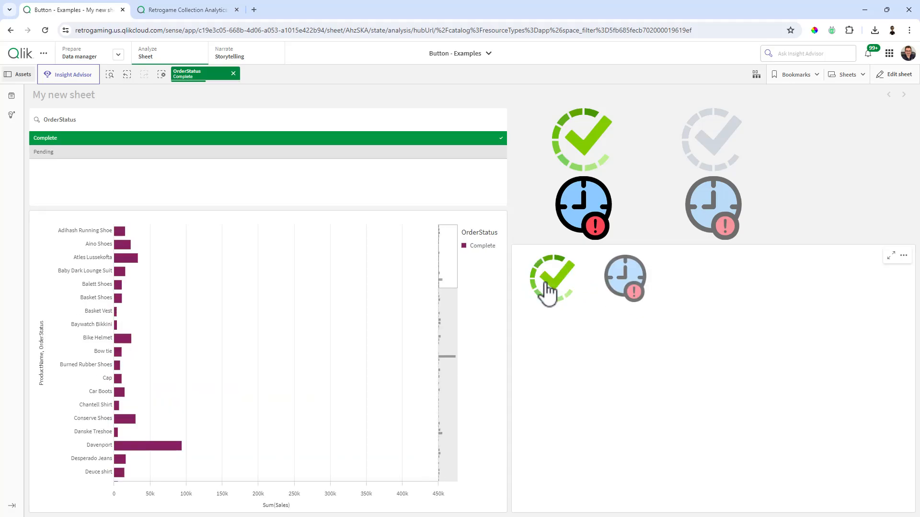
click(627, 290)
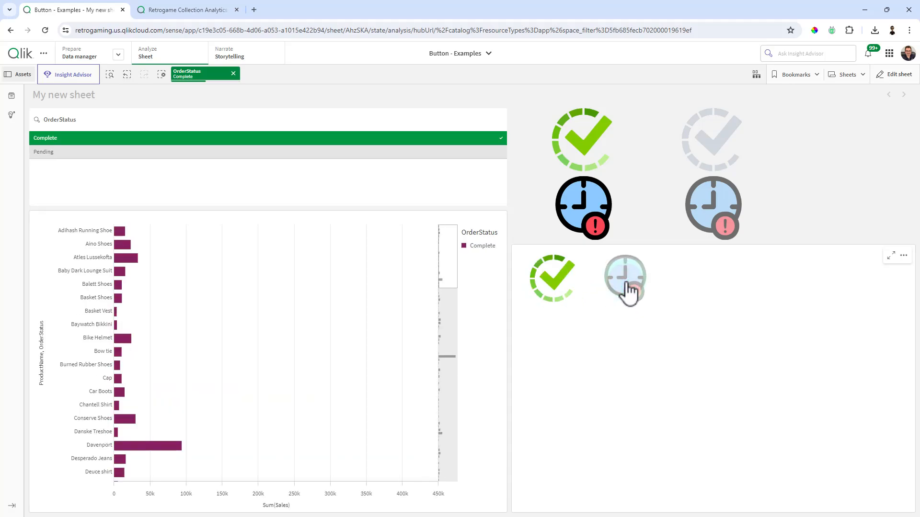
click(554, 284)
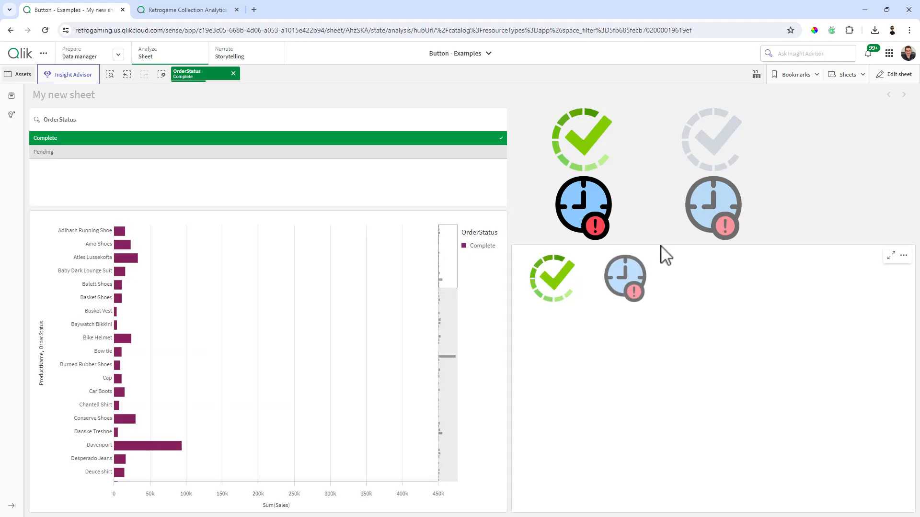
- Create a new sheet in the app and open it for editing
click(839, 80)
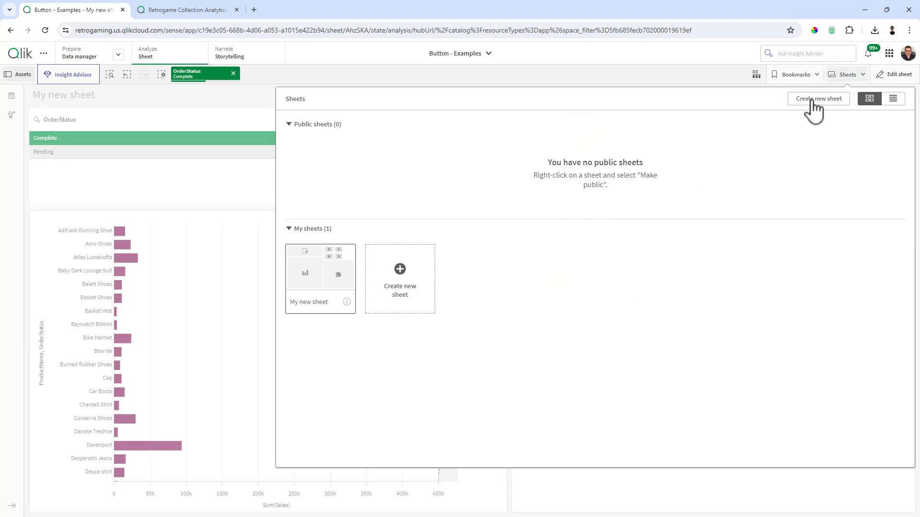
click(421, 279)
click(415, 278)
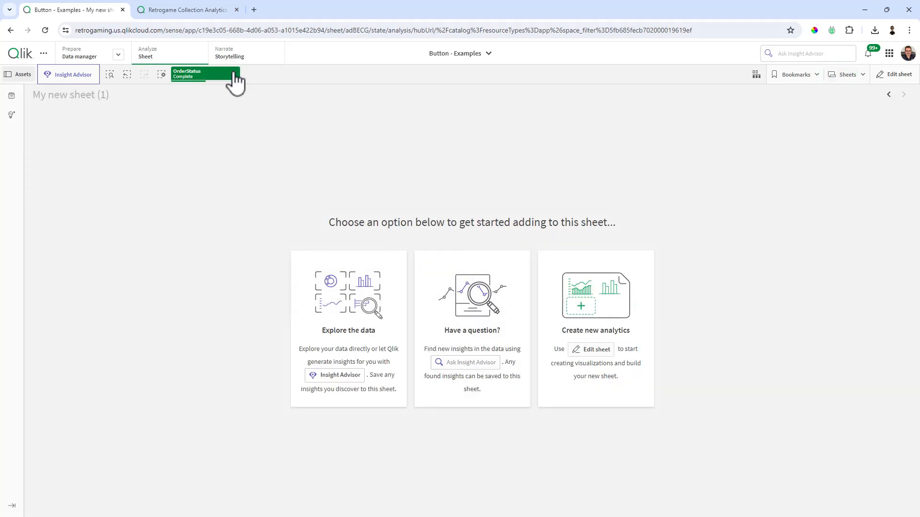
click(900, 75)
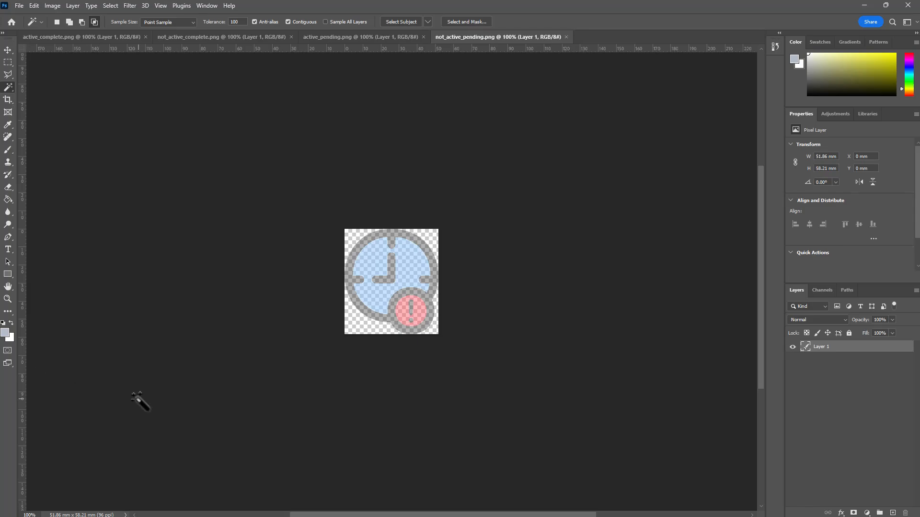
- In Photoshop, review the active and inactive icon images for the complete and pending statuses, and return to the Qlik sheet
click(96, 36)
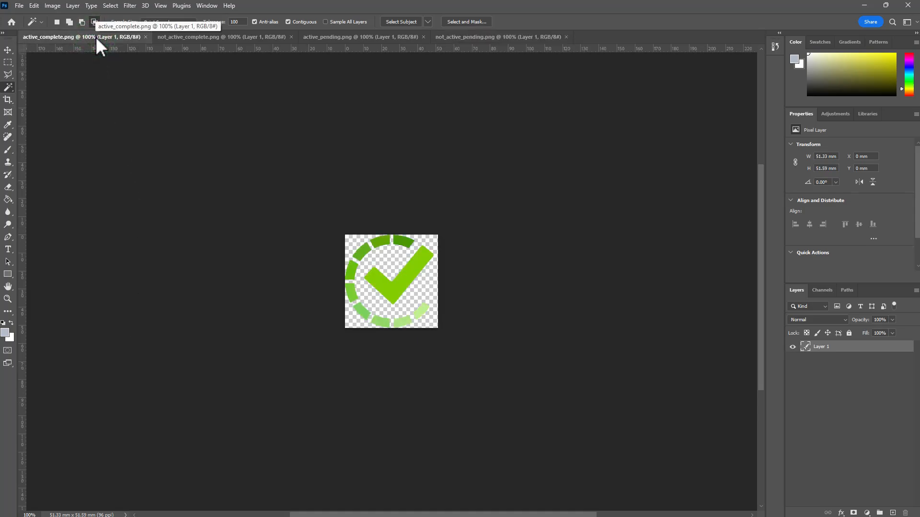
click(175, 38)
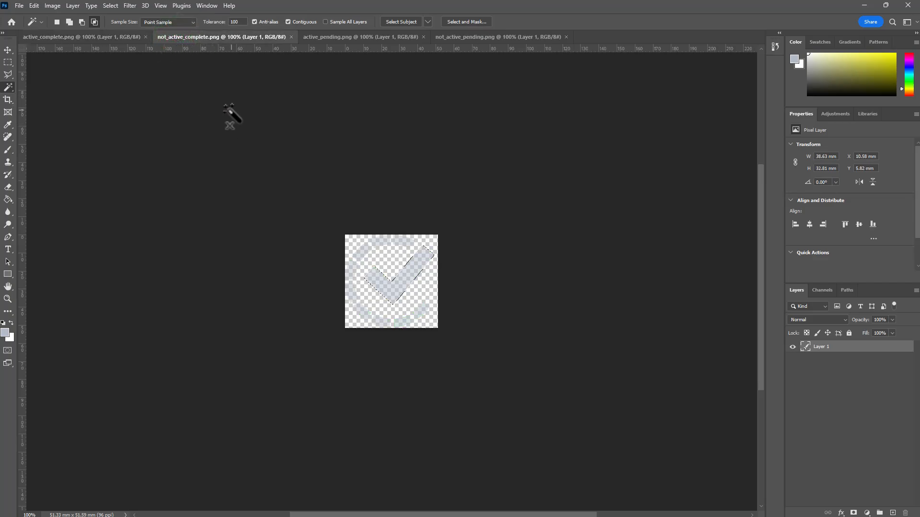
click(351, 38)
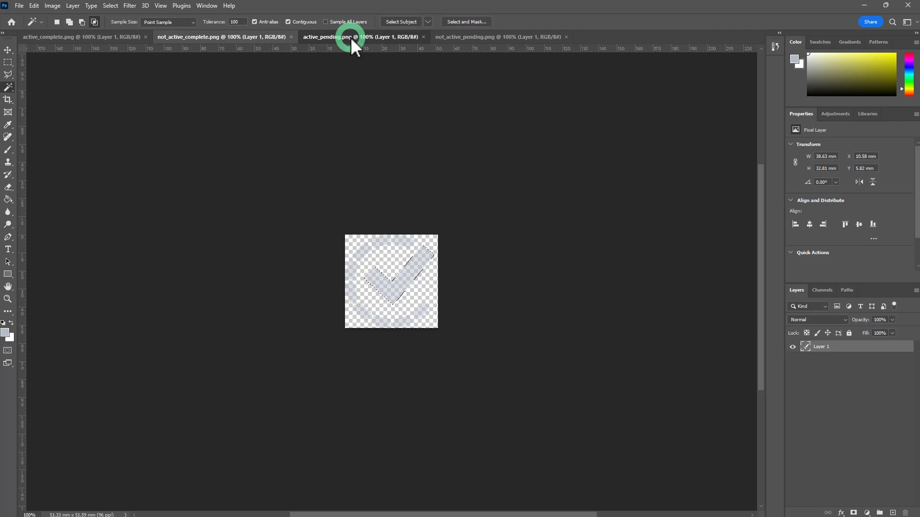
click(463, 38)
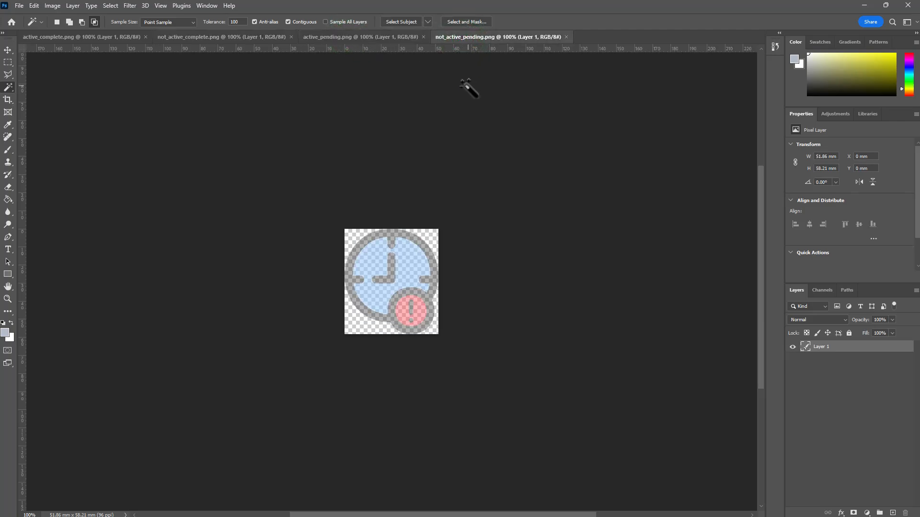
click(103, 39)
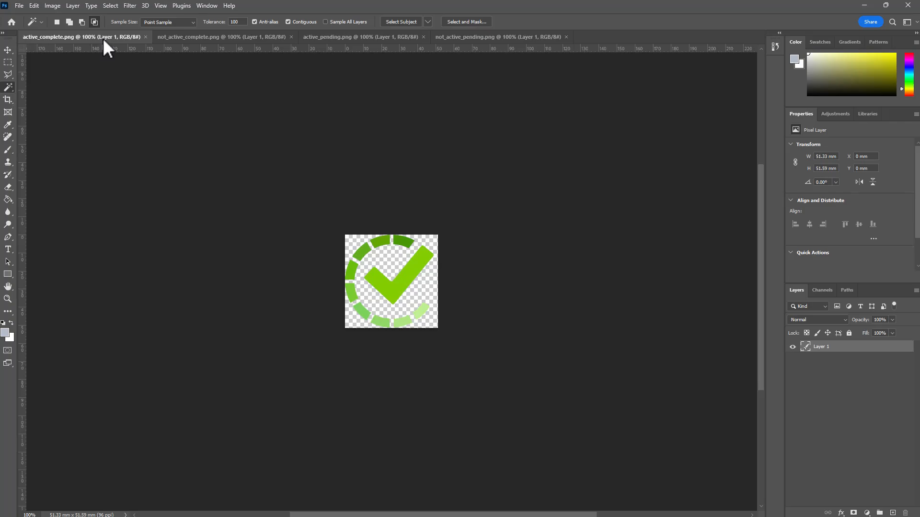
click(367, 36)
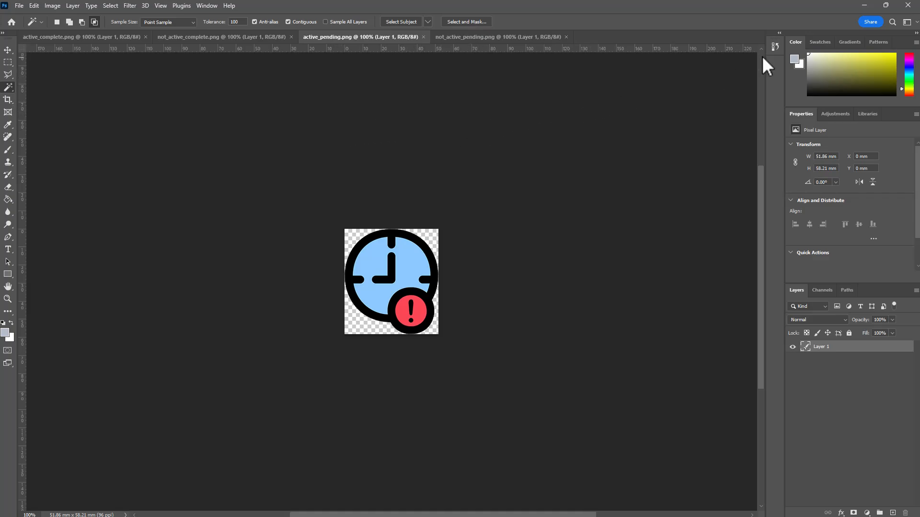
click(861, 4)
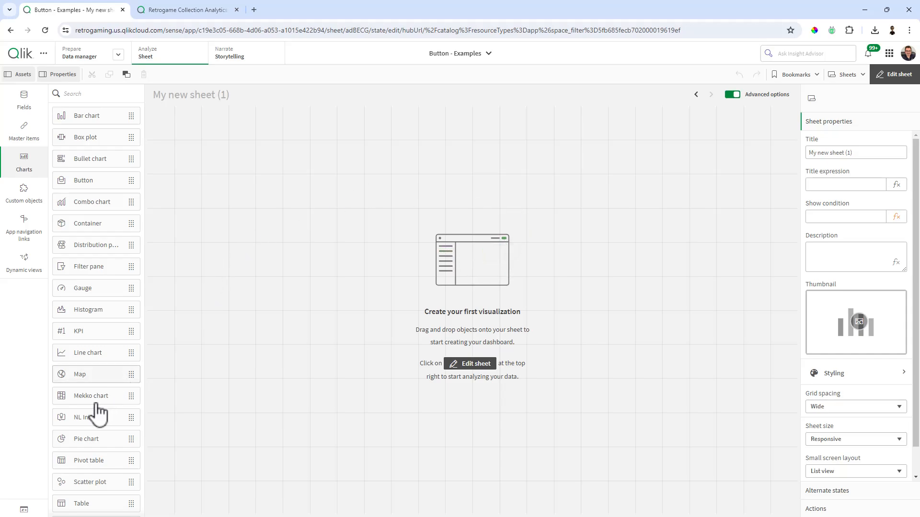
- Check the vSelected_Status variable in the app's variables list and close the list
click(25, 510)
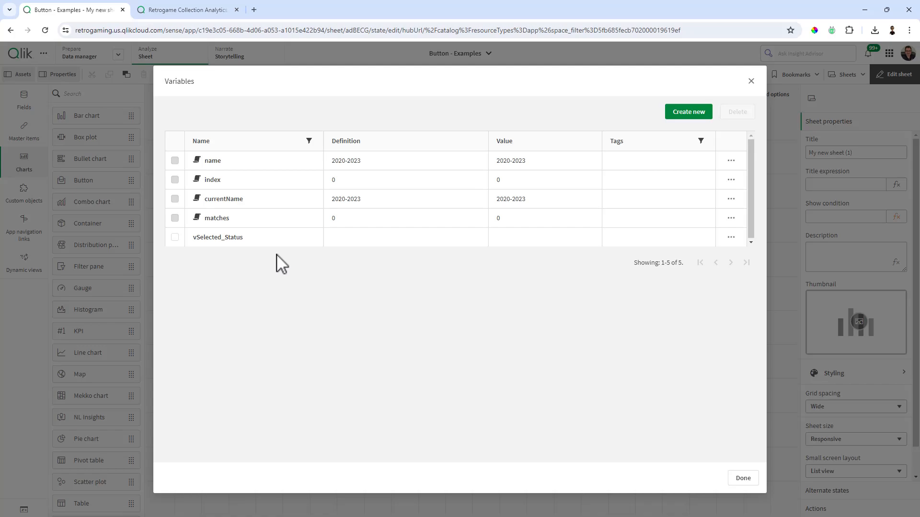
click(267, 241)
click(267, 242)
click(743, 478)
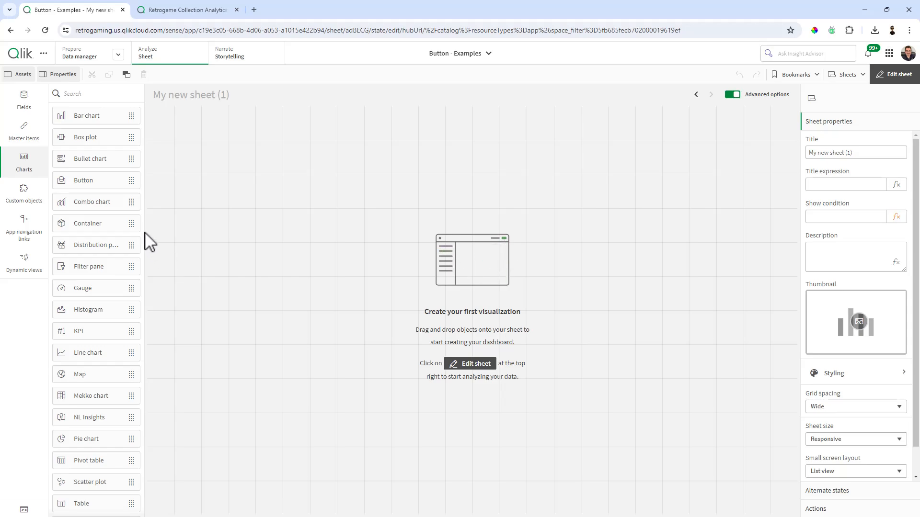
- Add a button object to the empty sheet, with its titles hidden and its label text cleared
drag(81, 190, 249, 234)
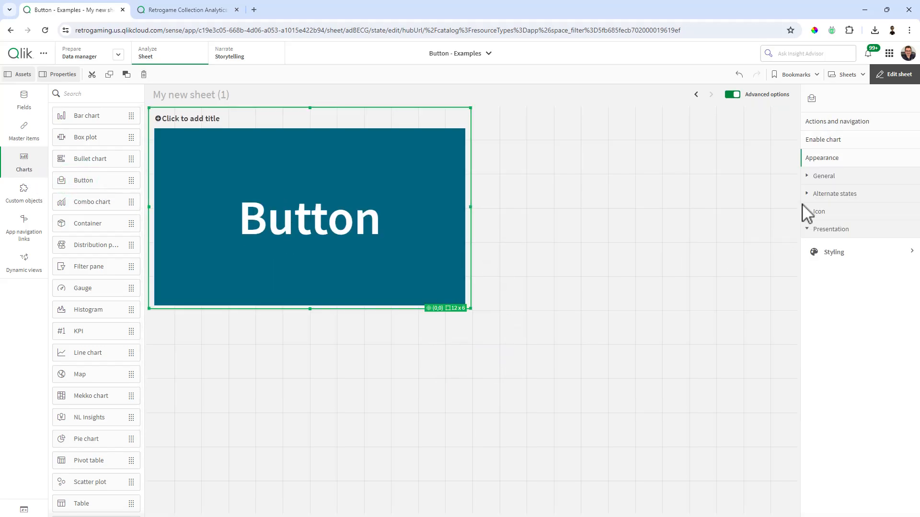
click(826, 176)
click(904, 200)
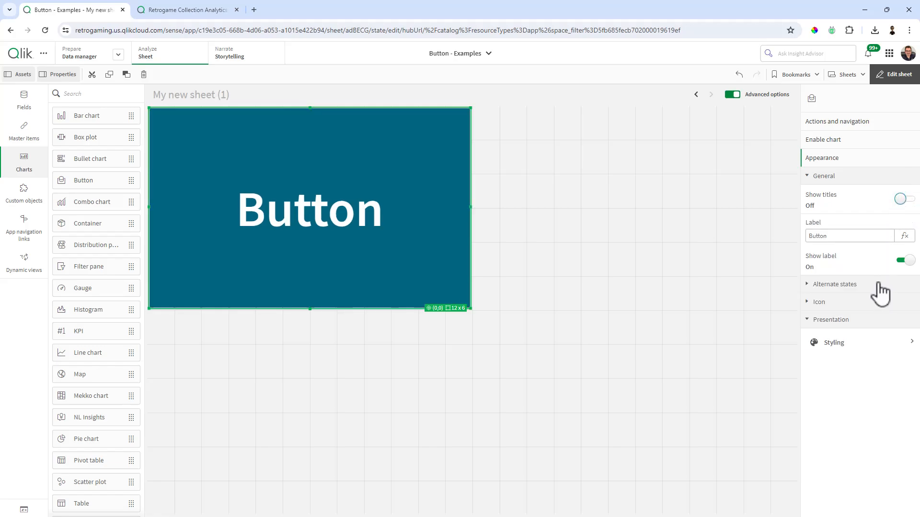
click(847, 233)
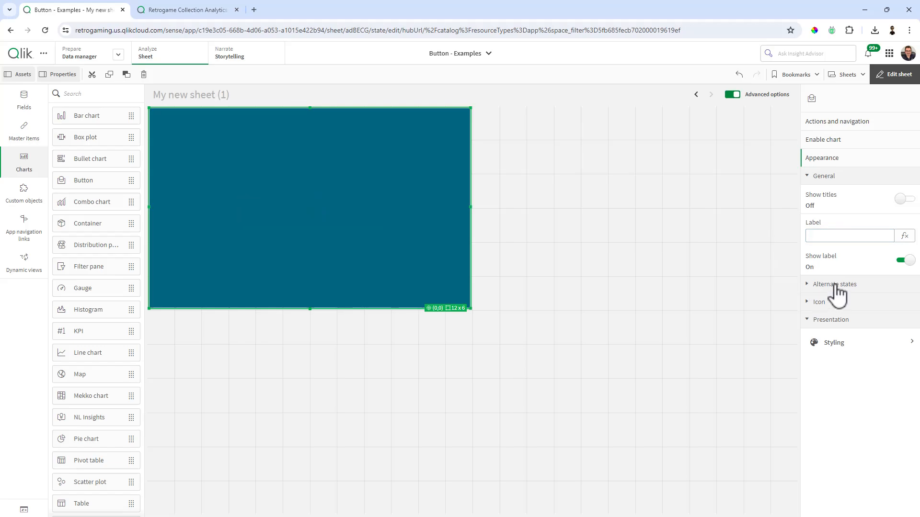
click(837, 344)
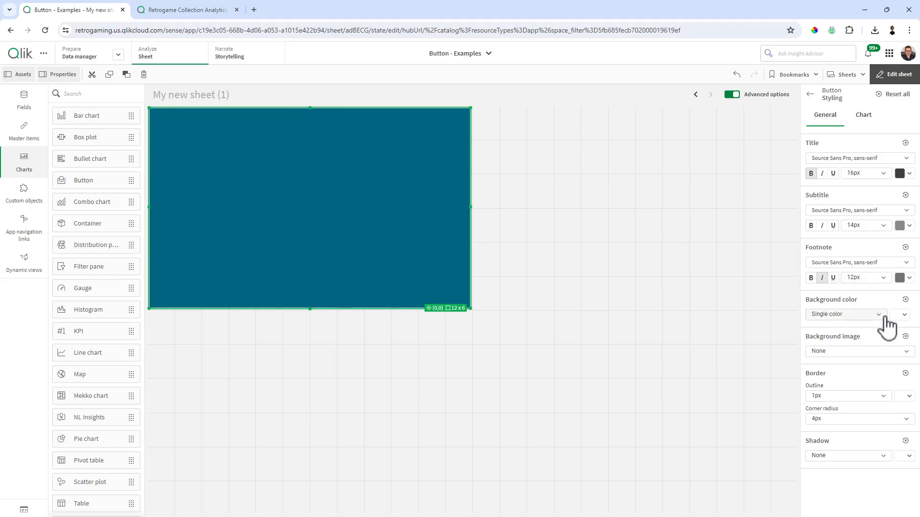
click(903, 315)
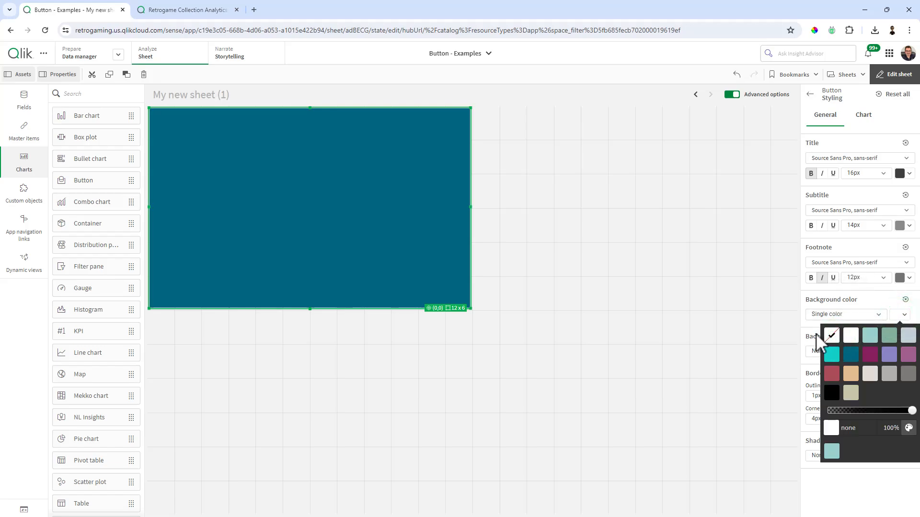
click(777, 331)
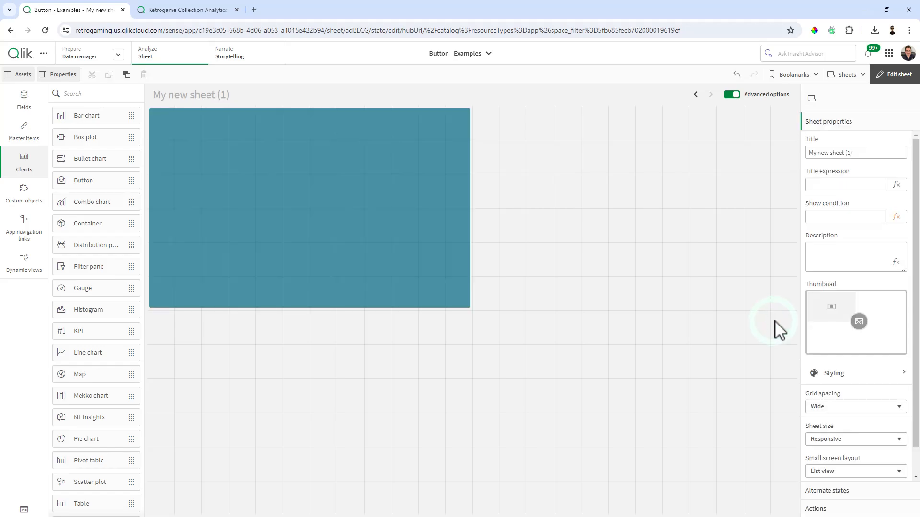
click(842, 376)
click(460, 180)
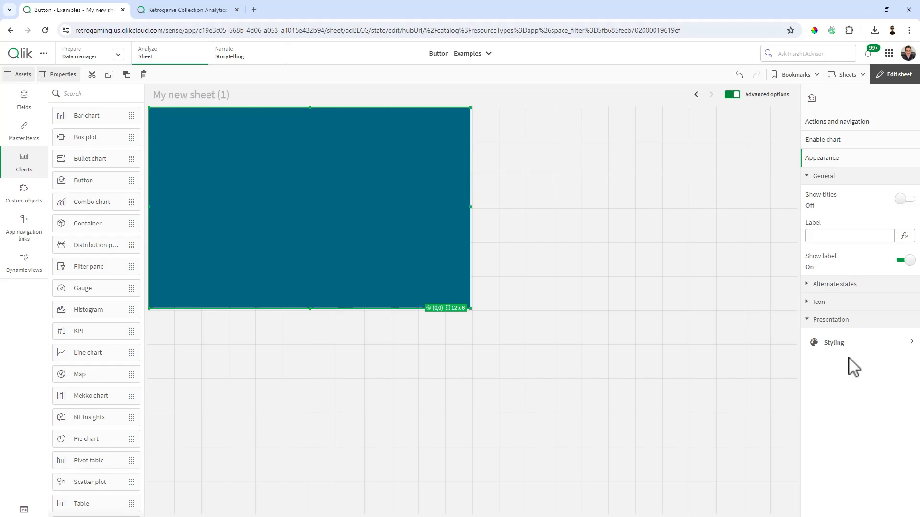
- Set the button's background image to active_complete.png from the in-app media library
click(844, 344)
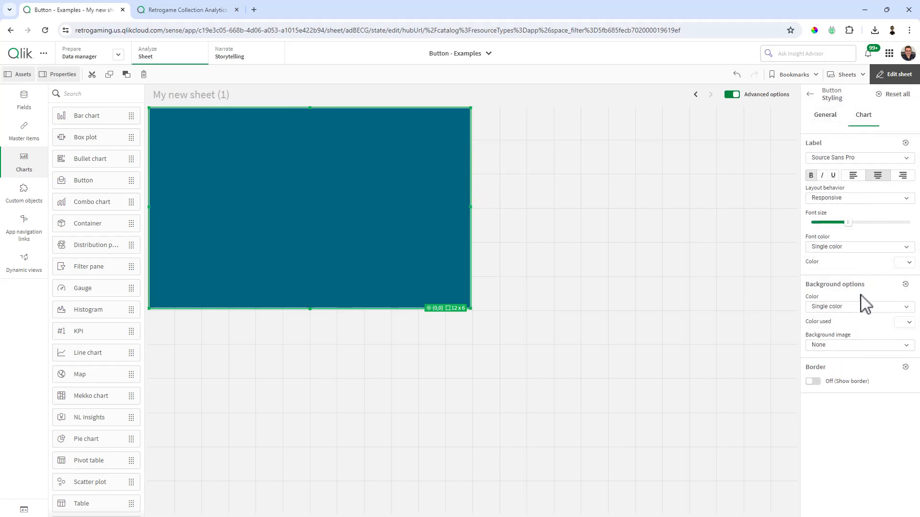
click(870, 345)
click(857, 373)
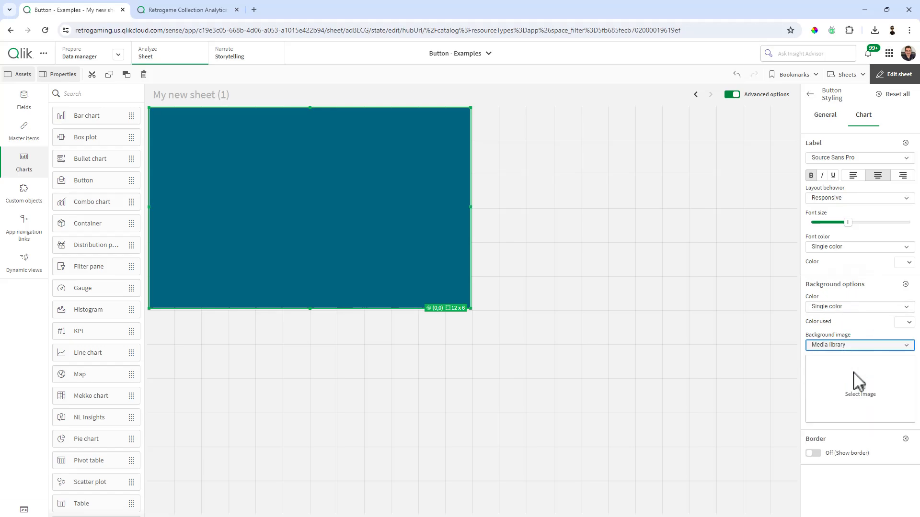
click(860, 386)
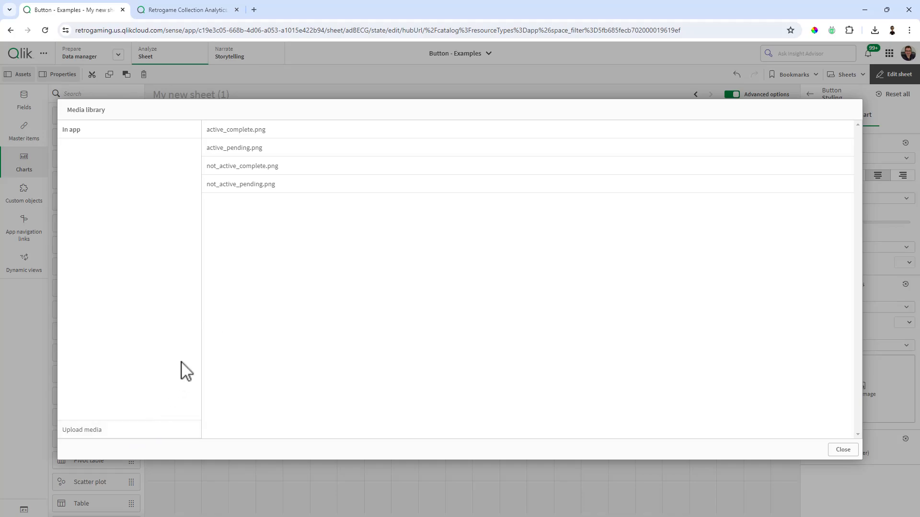
click(252, 133)
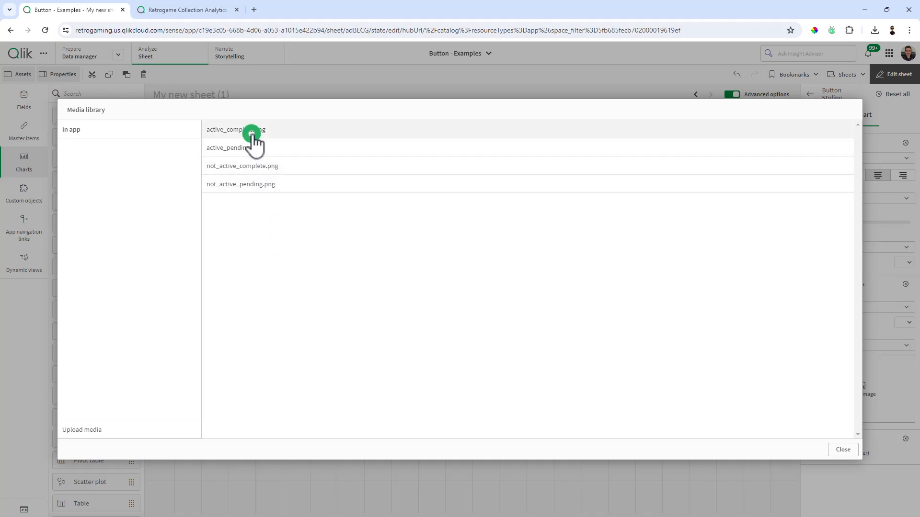
click(662, 423)
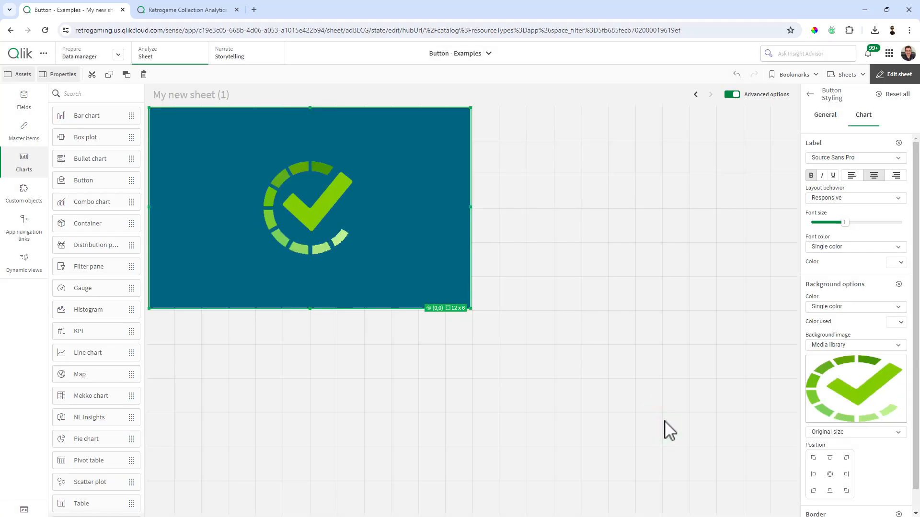
- Try the single colour #99cfcd as the button's background and reset it to none
click(862, 306)
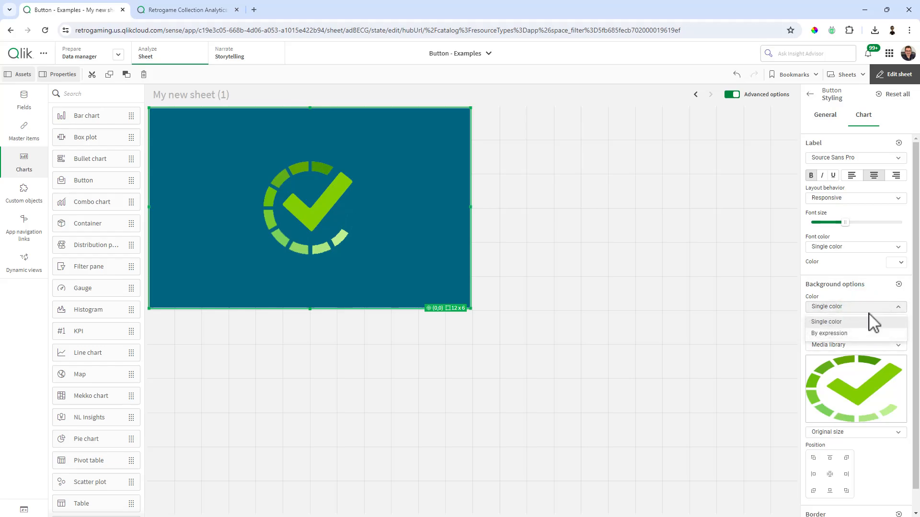
click(868, 320)
click(898, 321)
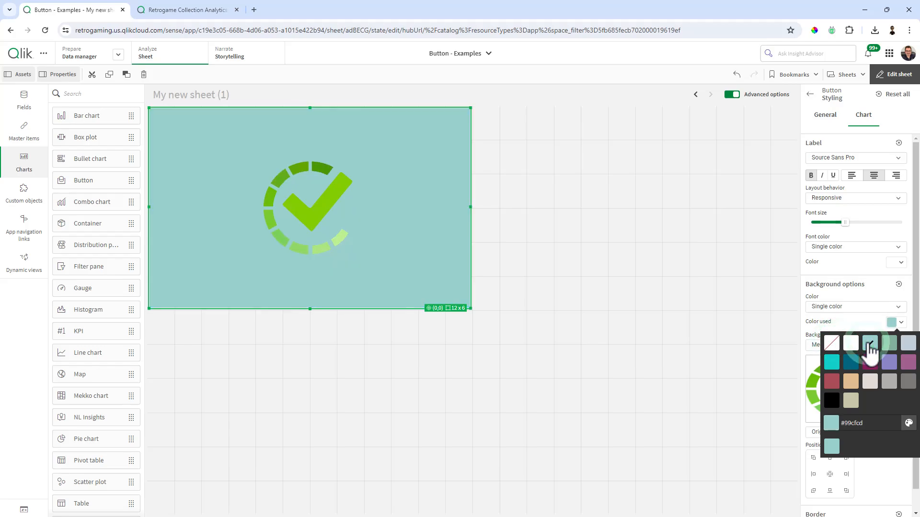
click(832, 343)
click(832, 343)
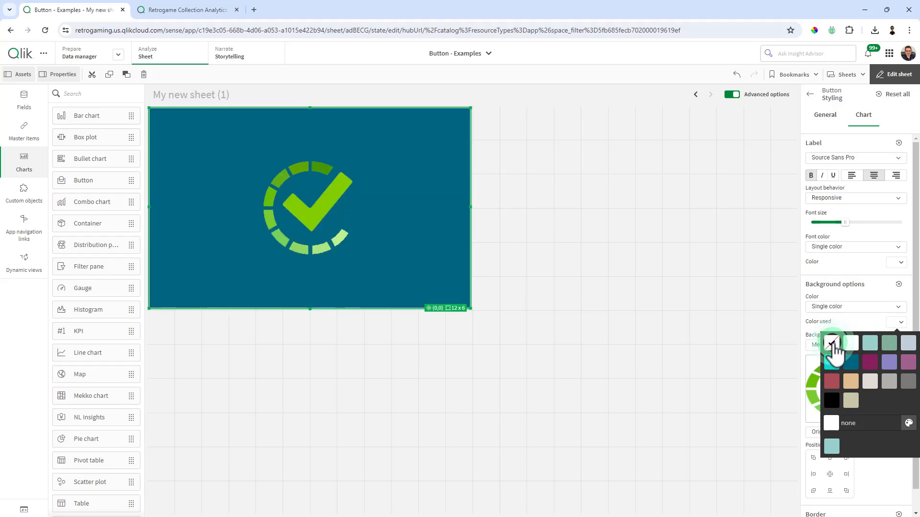
- Set the button's background colour by expression to the transparent value argb(0,0,0,0)
click(853, 320)
click(862, 308)
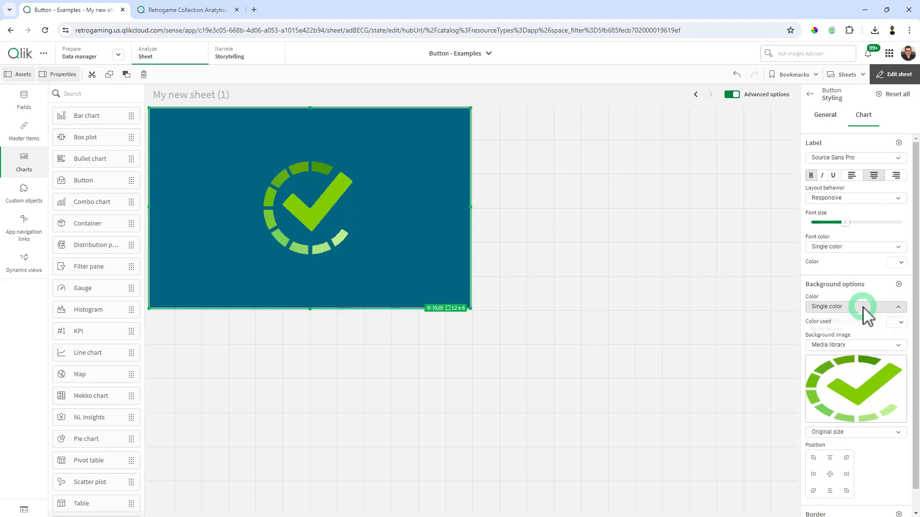
click(850, 332)
click(841, 323)
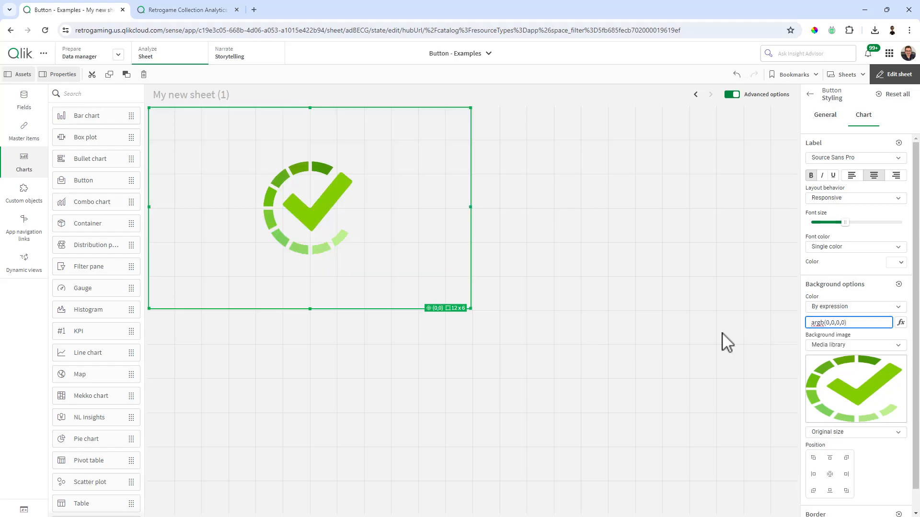
click(723, 335)
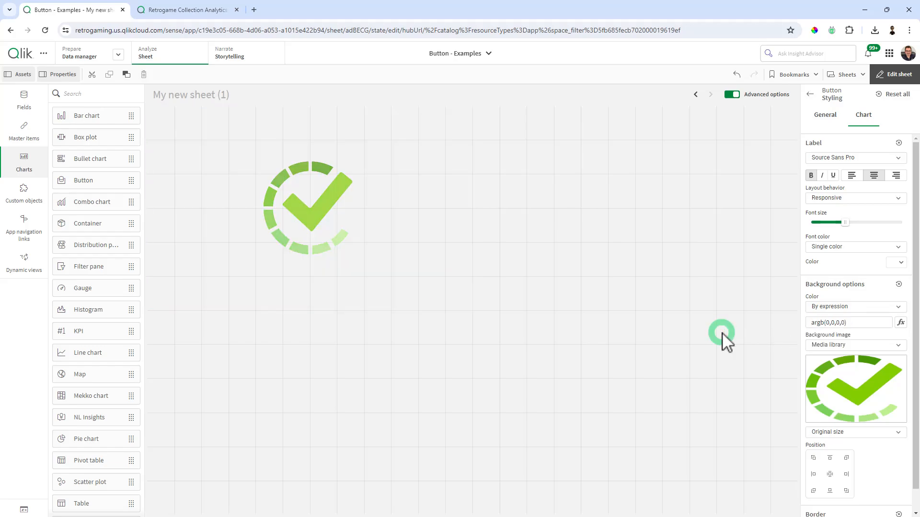
- Shrink the button to 3 x 2 grid cells and set its background image sizing to Always fit
click(364, 234)
drag(469, 308, 246, 192)
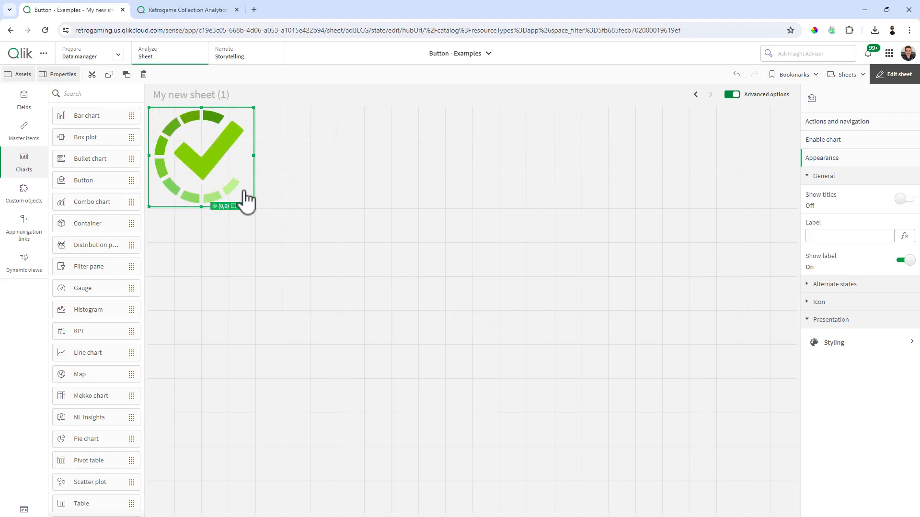
click(836, 343)
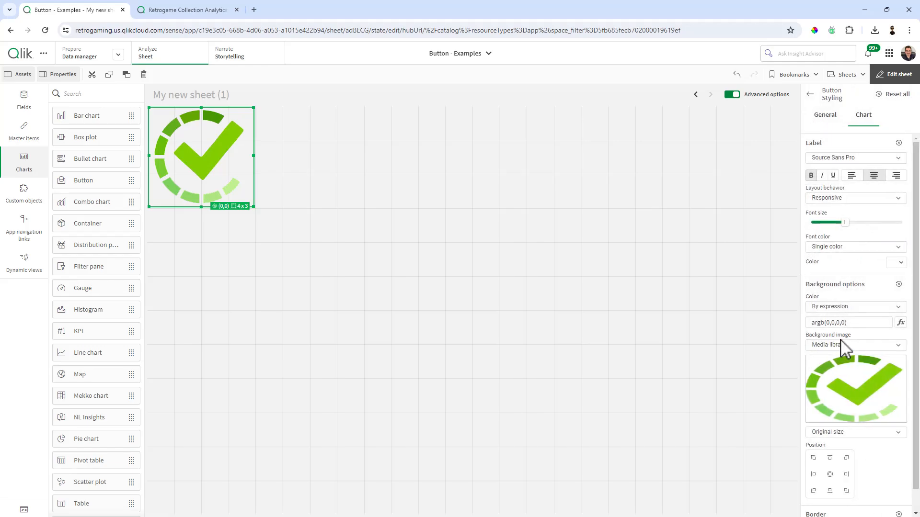
click(829, 433)
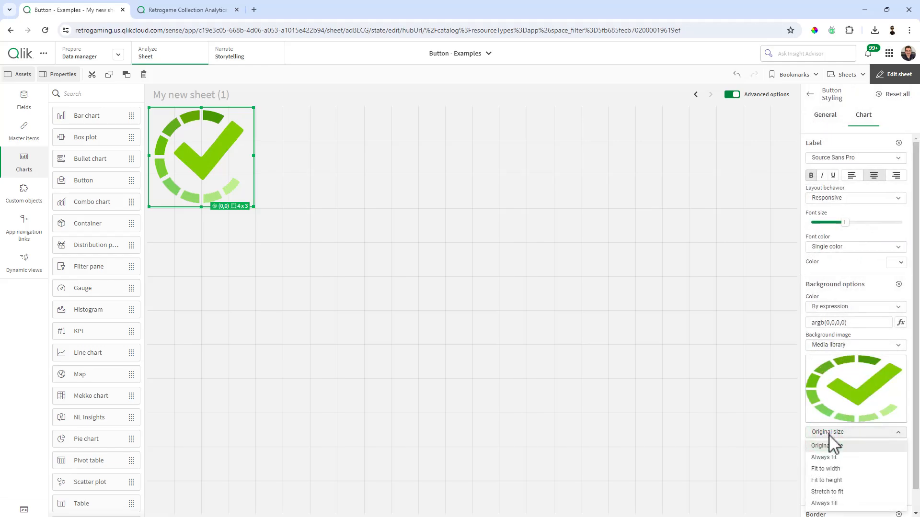
click(830, 457)
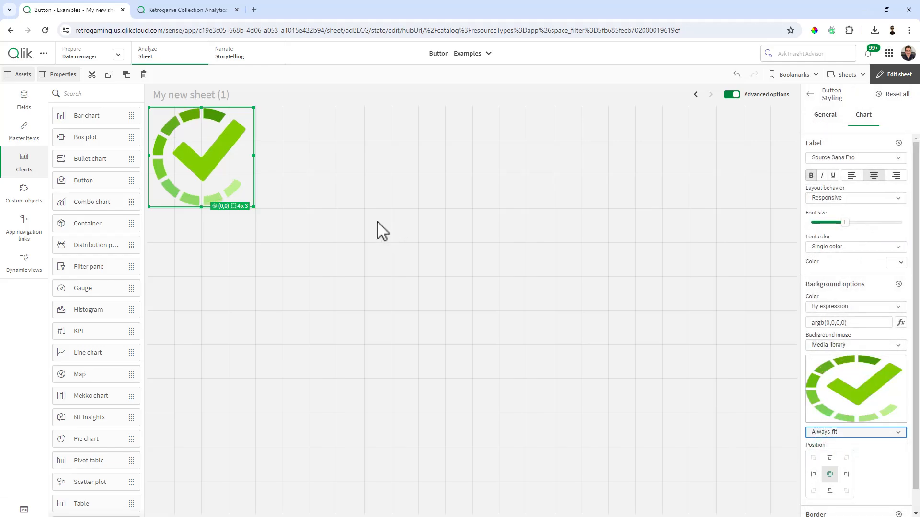
drag(254, 206, 212, 177)
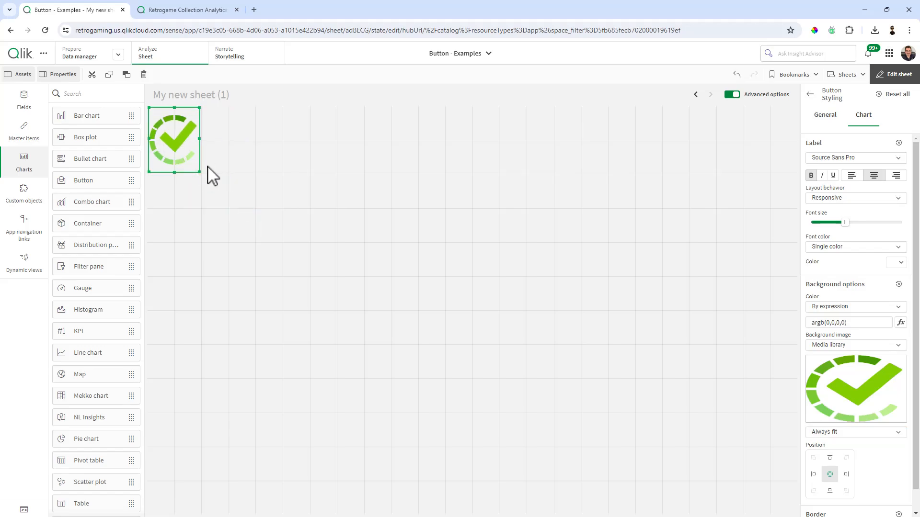
click(250, 182)
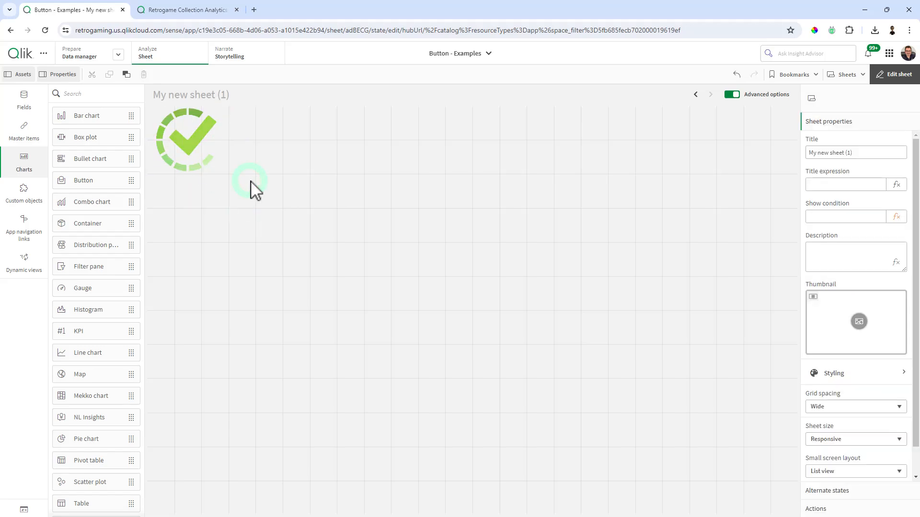
- Add an action of the type Set variable value to the checkmark button
click(182, 144)
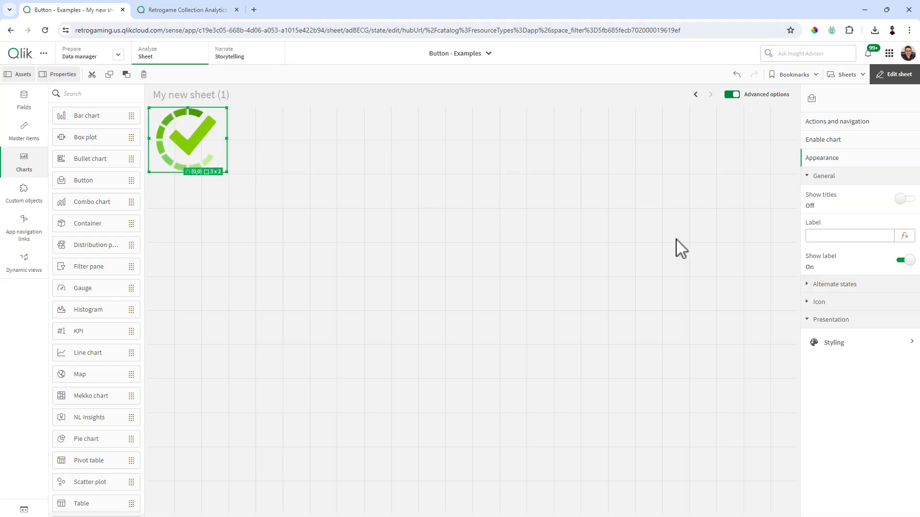
click(849, 122)
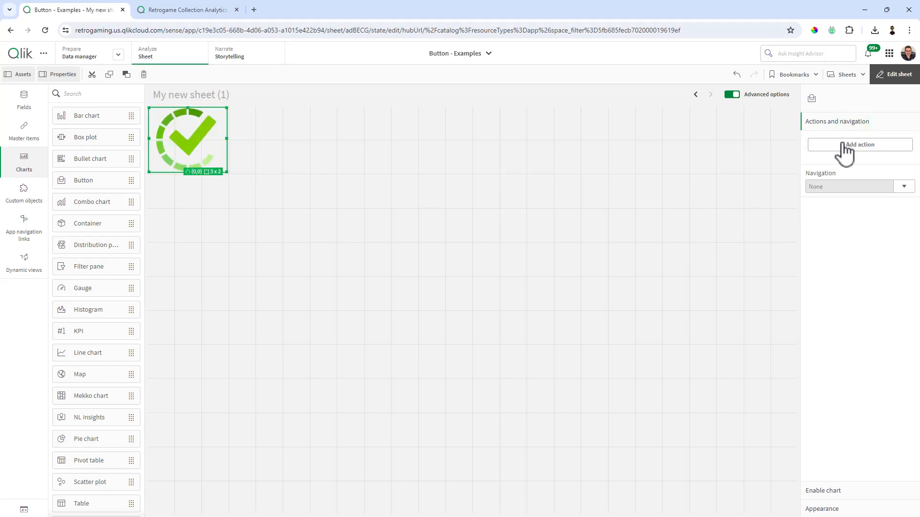
click(851, 152)
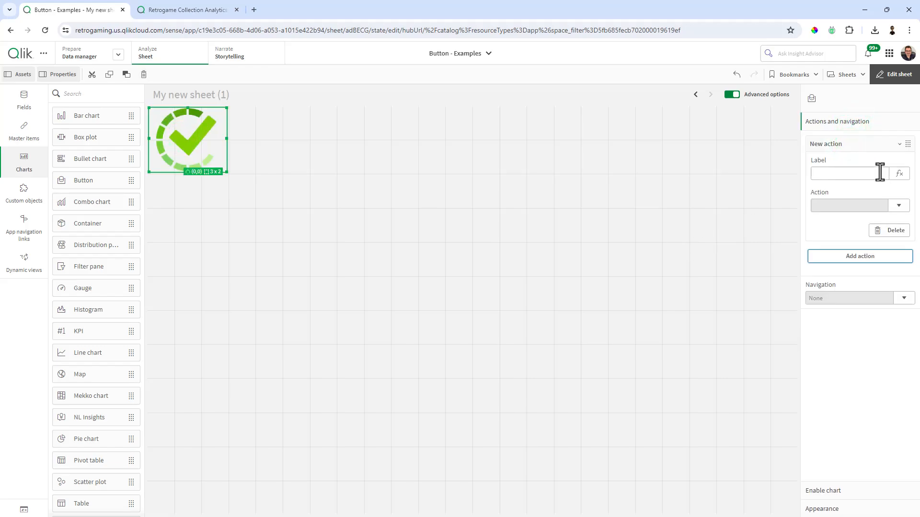
click(899, 206)
scroll(904, 263, down, 5)
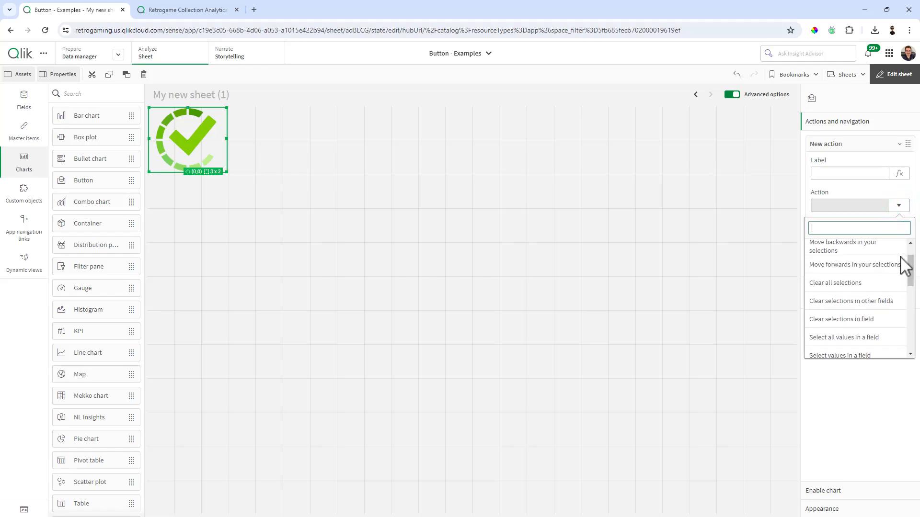
scroll(904, 268, down, 4)
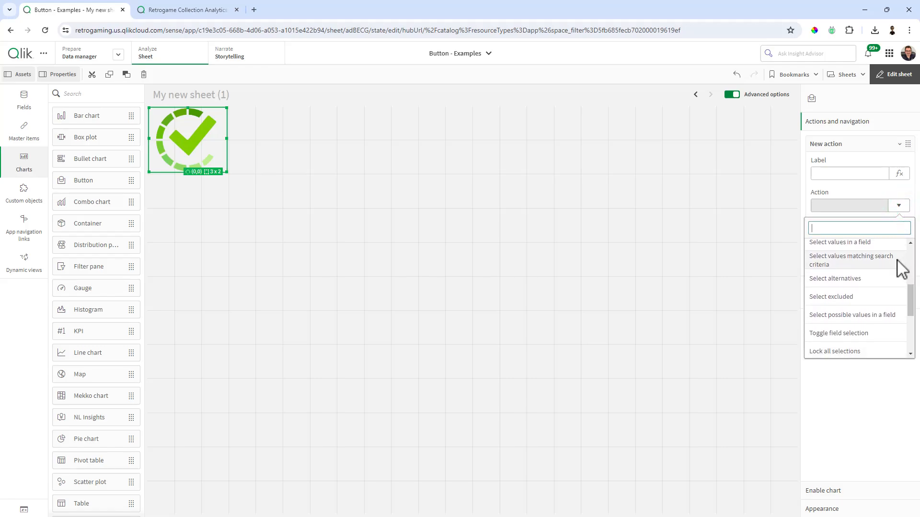
scroll(901, 268, down, 4)
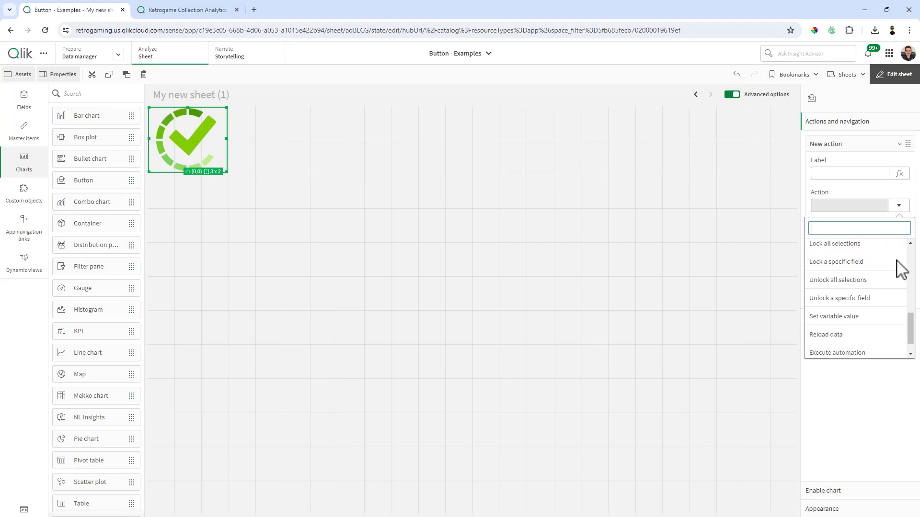
click(868, 312)
- Set the action's variable to vSelected_Status and its value to Complete
click(902, 241)
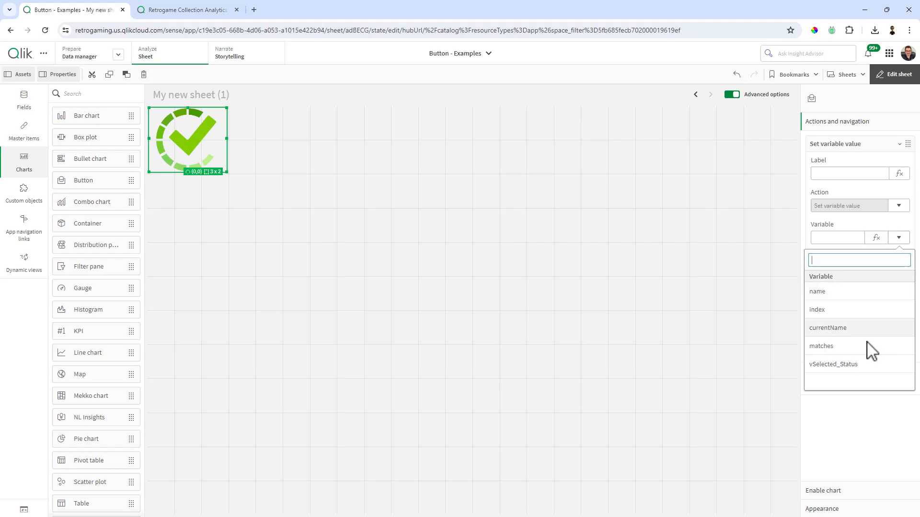
click(858, 365)
click(836, 289)
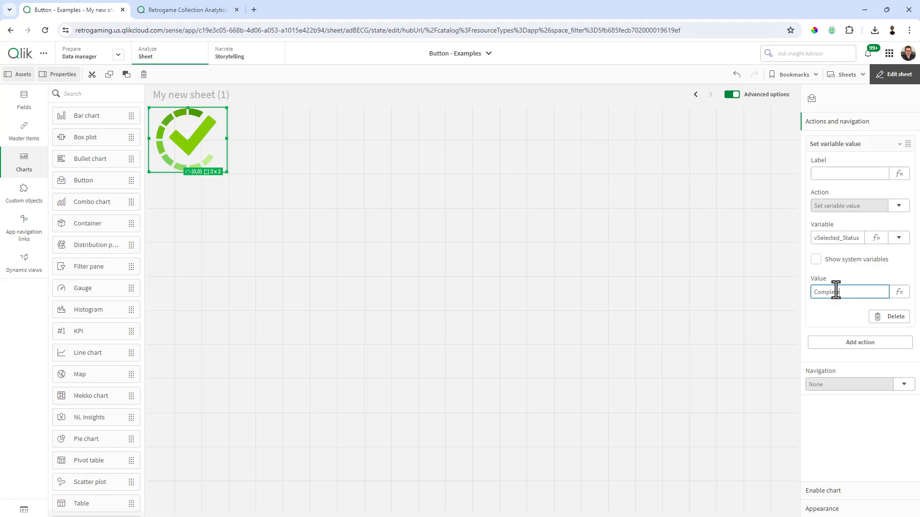
click(877, 264)
- Add a second action to the button, of the type Select values in a field
click(859, 343)
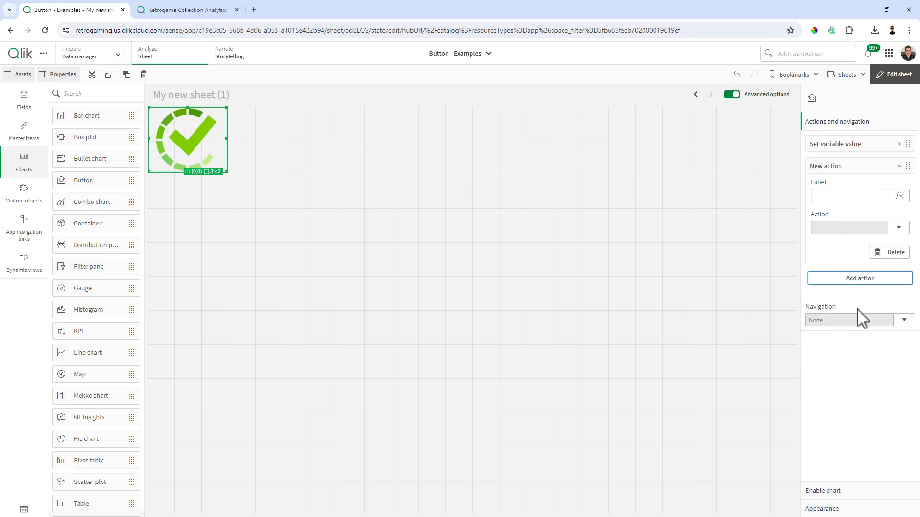
click(899, 227)
scroll(872, 323, down, 3)
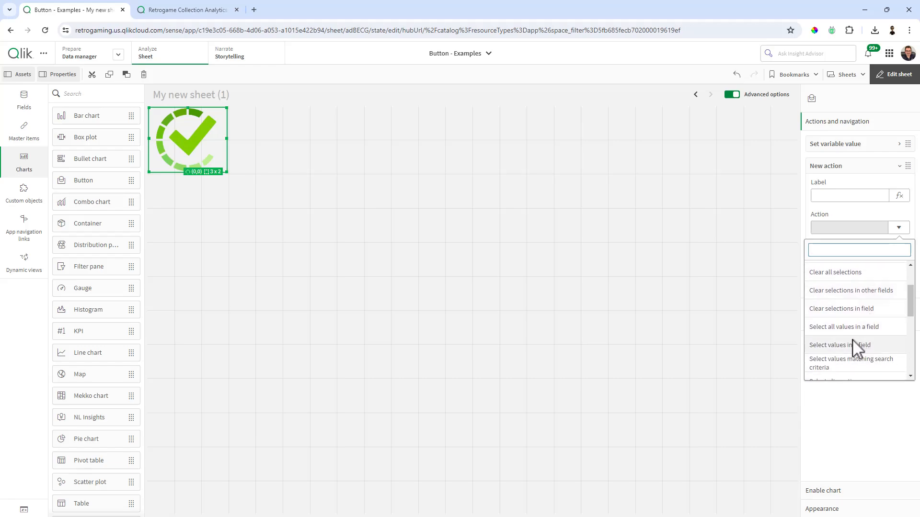
click(843, 345)
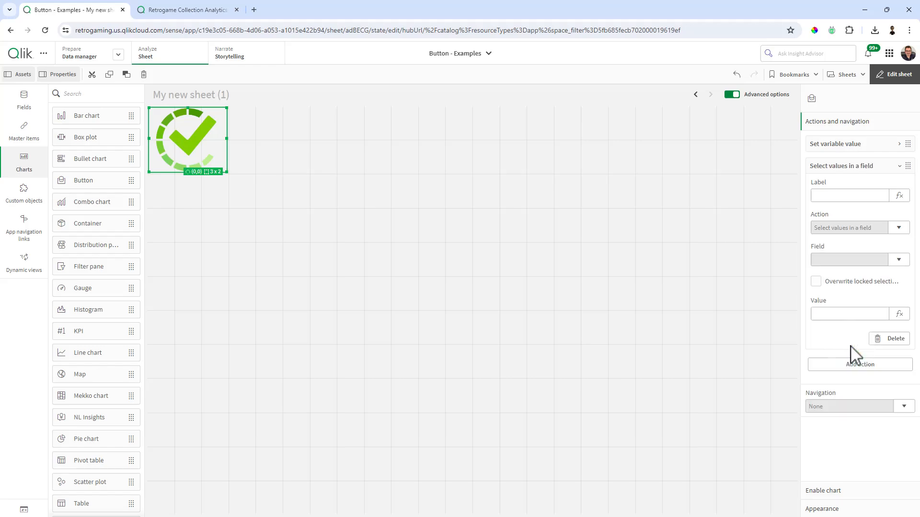
- Make the second action select the value Complete in the OrderStatus field
click(899, 259)
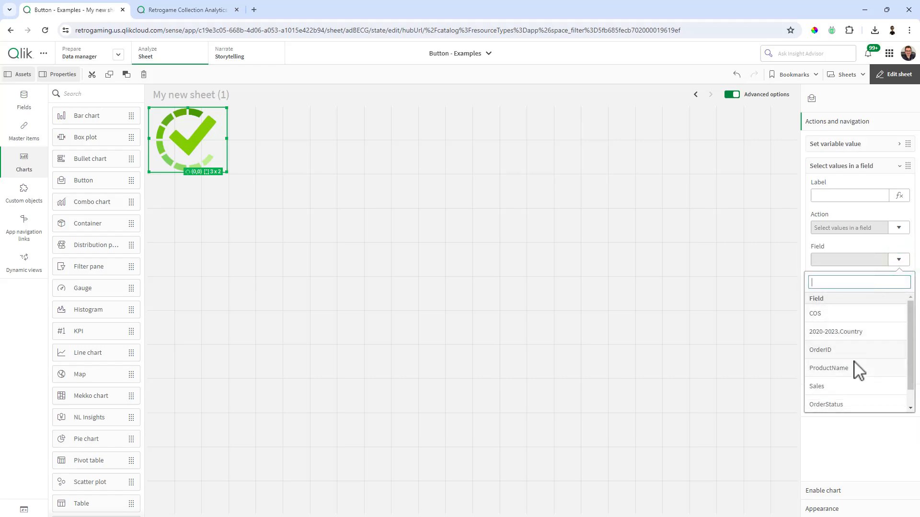
scroll(855, 383, down, 1)
click(855, 389)
click(828, 314)
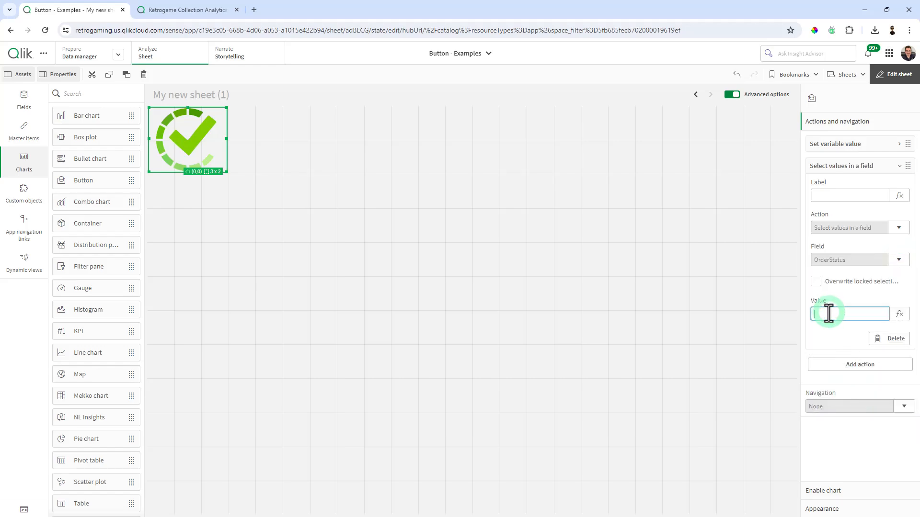
text(Complete)
click(724, 284)
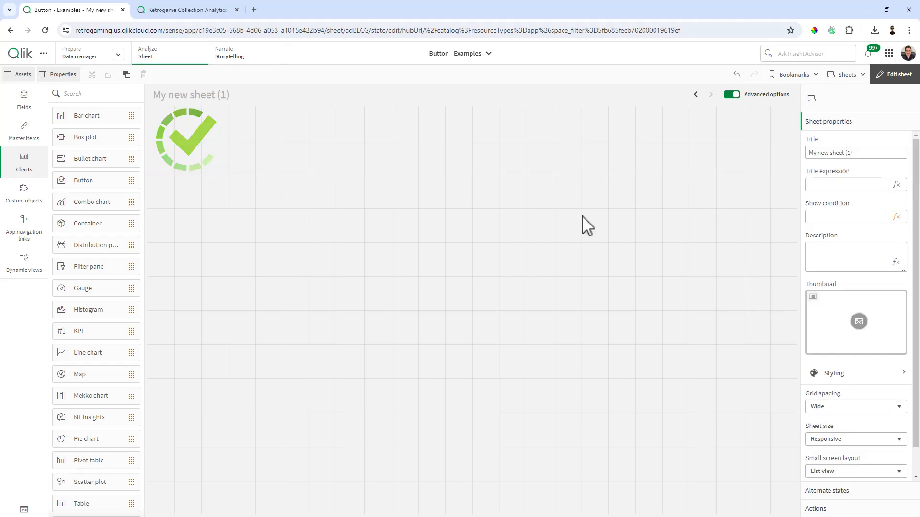
- Copy the OrderStatus filter pane from My new sheet into My new sheet (1)
click(211, 146)
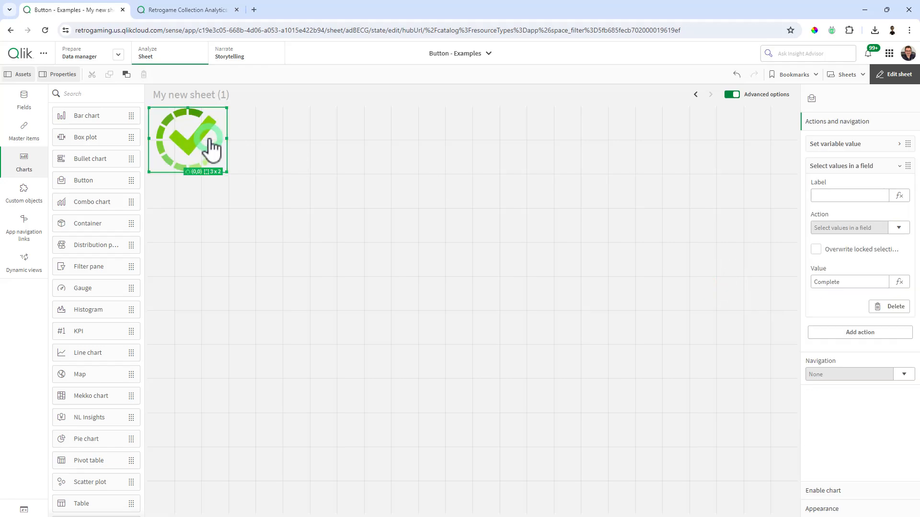
click(845, 75)
click(404, 273)
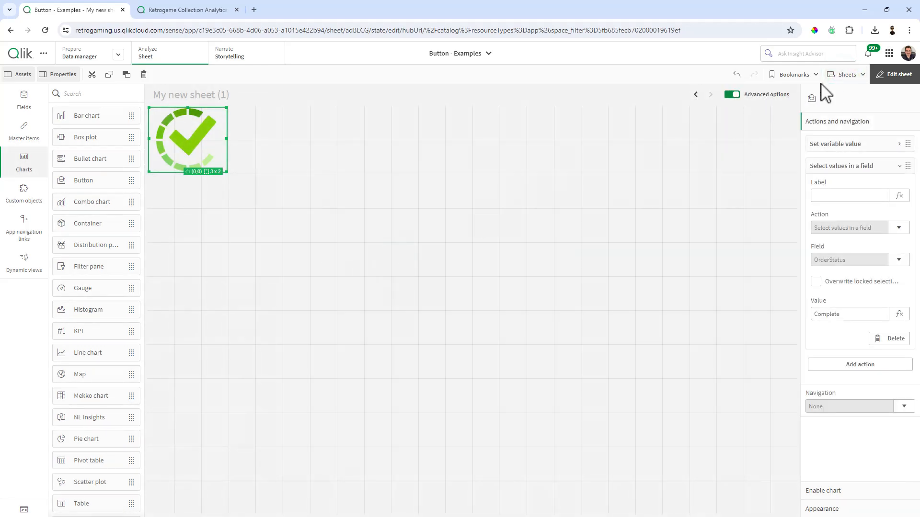
click(843, 76)
click(324, 283)
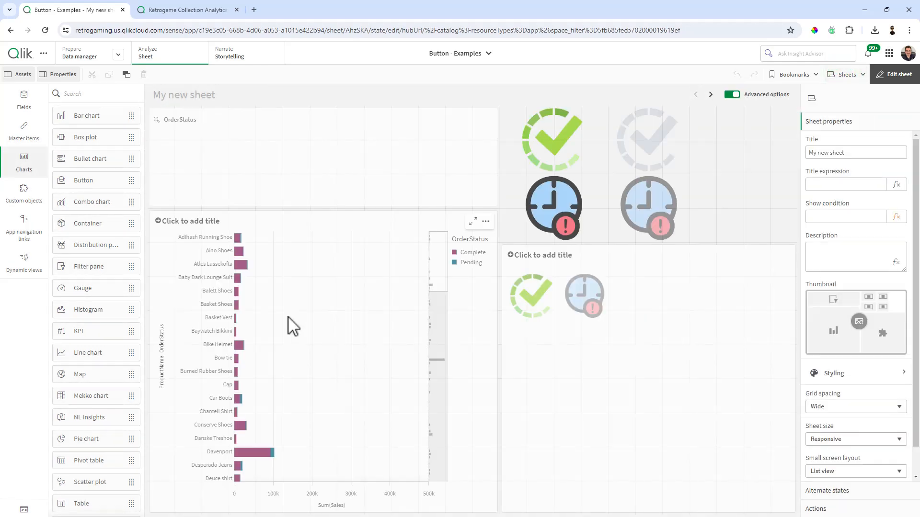
click(282, 172)
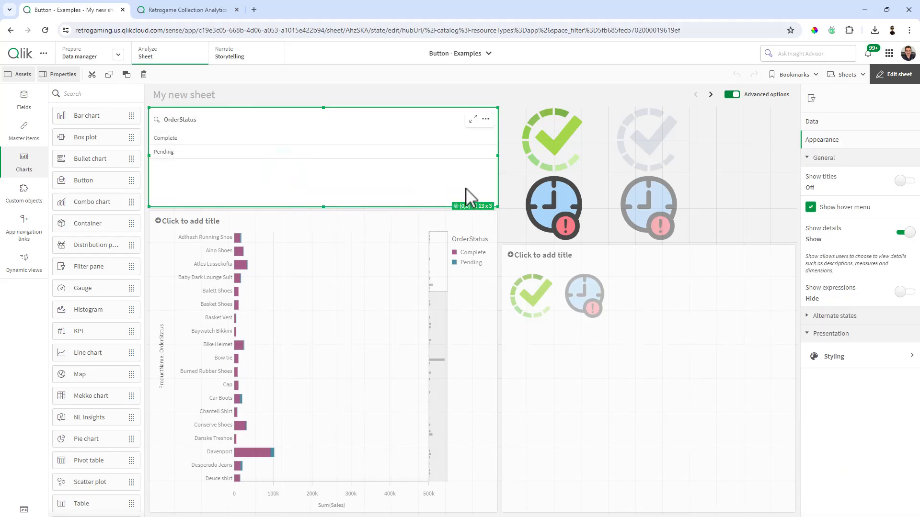
click(733, 134)
click(832, 82)
click(419, 267)
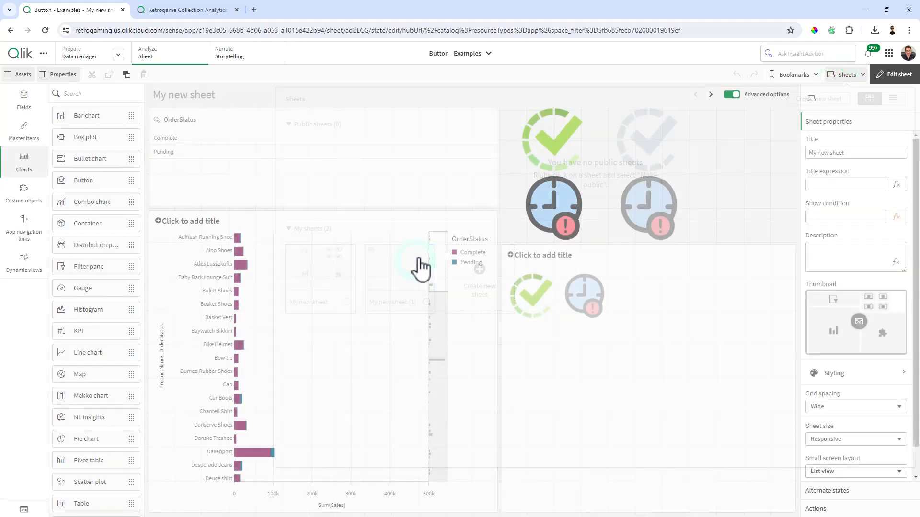
click(596, 177)
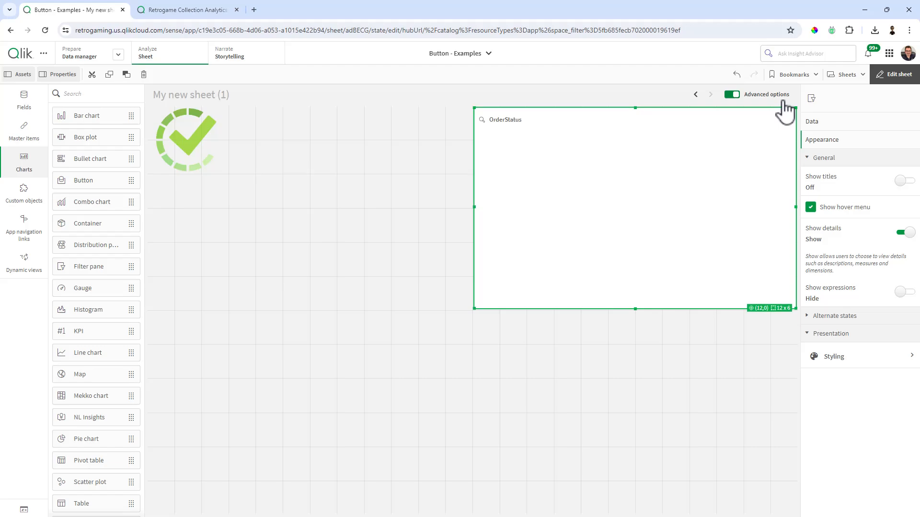
- Copy the Sum(Sales) bar chart from My new sheet and return to My new sheet (1) to paste it
click(840, 77)
click(329, 275)
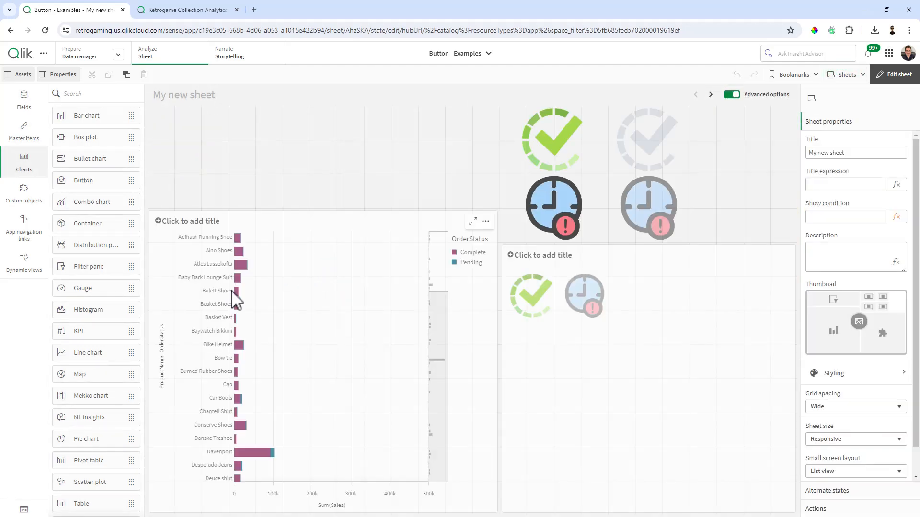
click(273, 308)
click(750, 138)
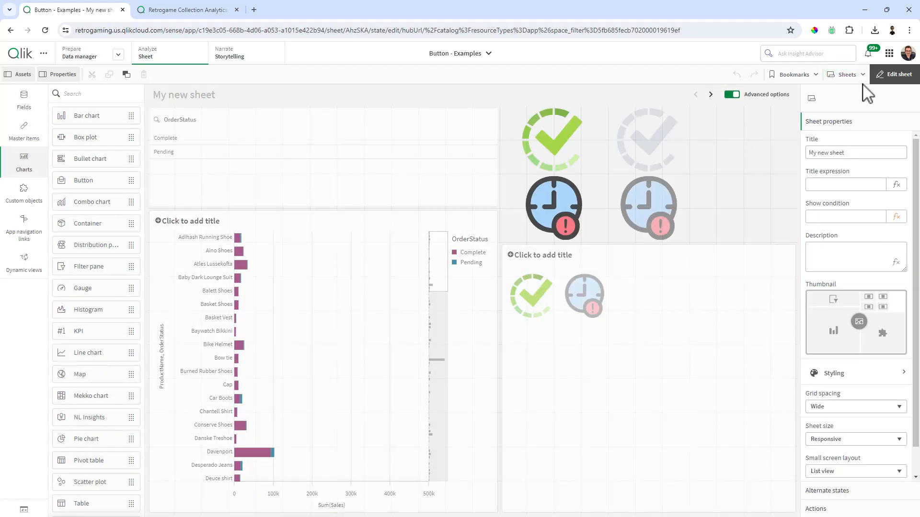
click(848, 75)
click(402, 286)
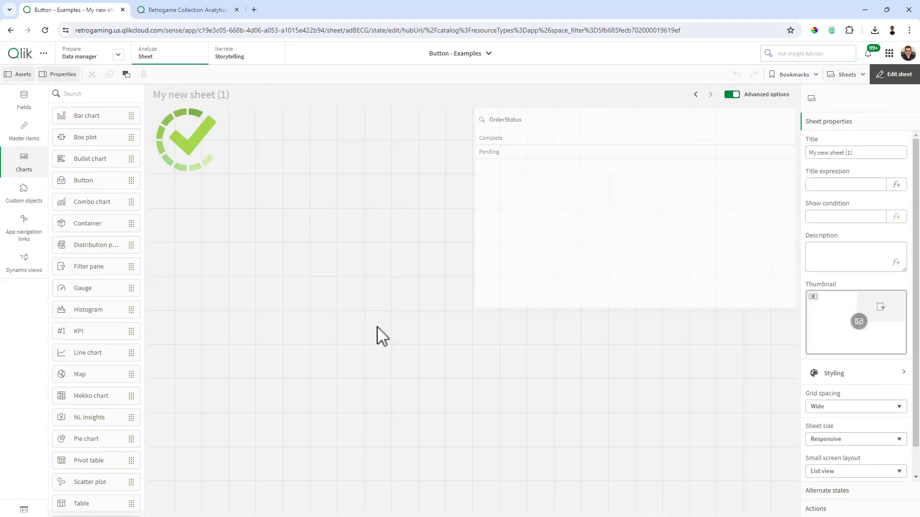
- Arrange the OrderStatus filter pane directly beneath the button, with the bar chart under the filter pane
drag(568, 241, 272, 229)
drag(350, 105, 350, 176)
drag(231, 241, 173, 251)
- Leave edit mode, test the checkmark button's actions and clear the resulting OrderStatus selection
click(894, 73)
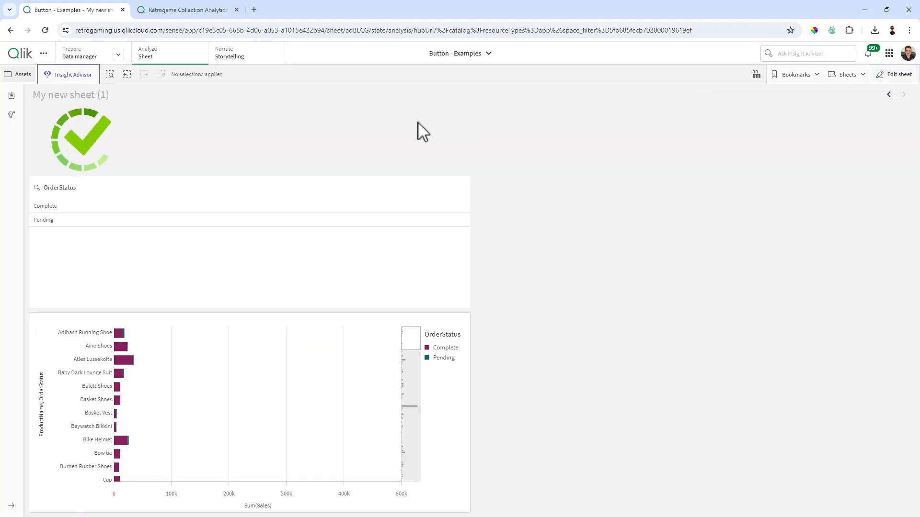
click(81, 146)
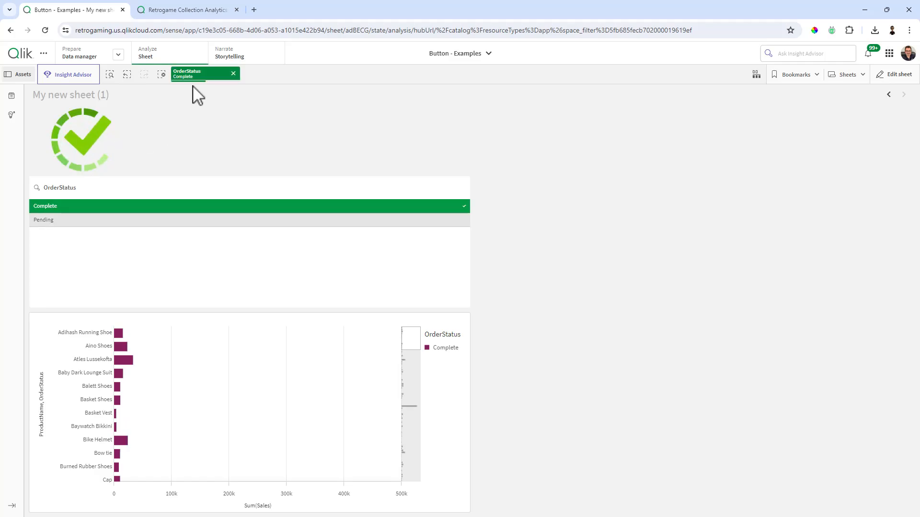
click(96, 134)
click(234, 74)
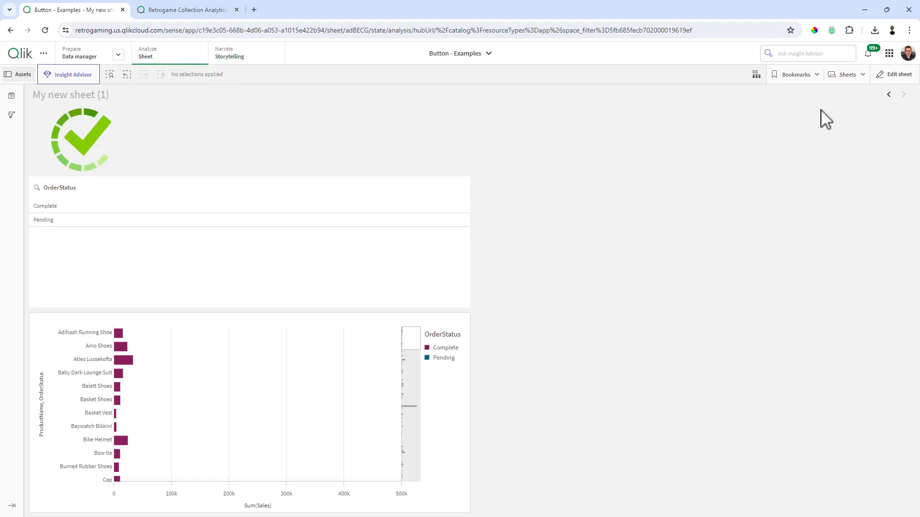
- Return to edit mode, duplicate the green checkmark button and place the 3 x 2 copy directly beside the original
click(891, 75)
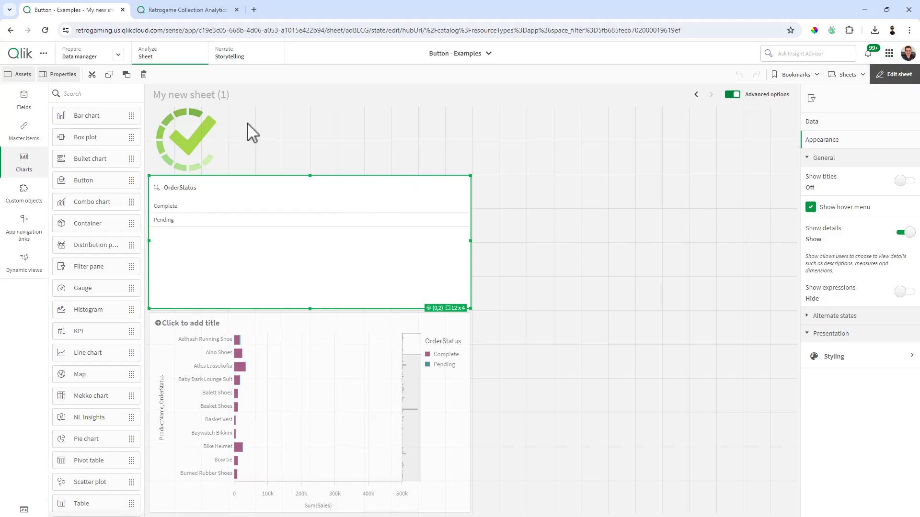
click(203, 142)
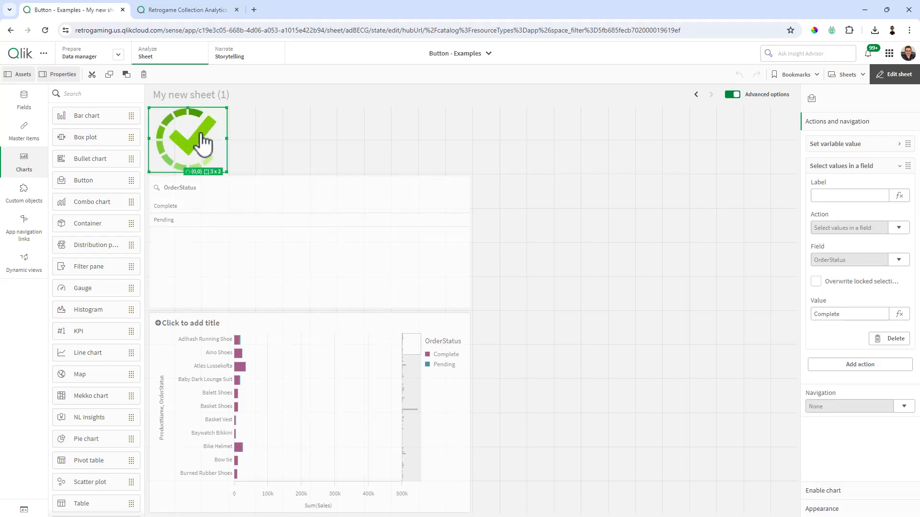
click(253, 132)
key(ctrl+v)
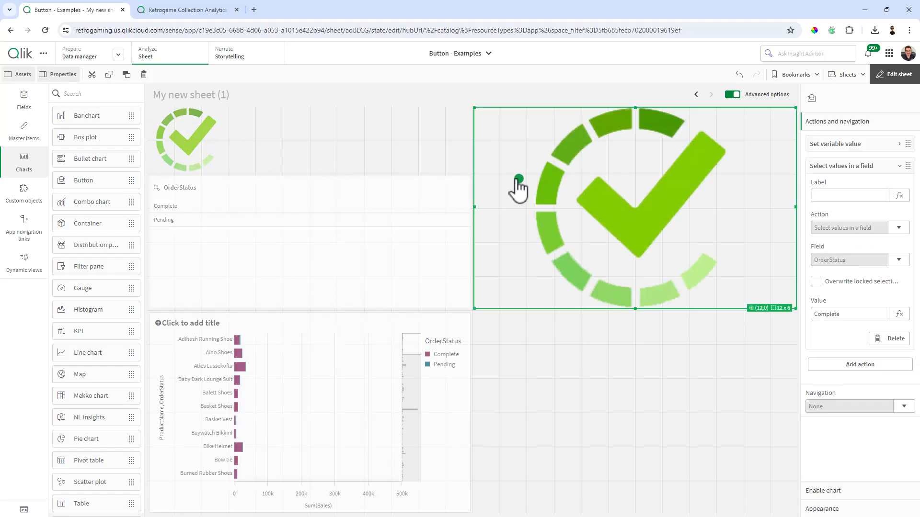
drag(517, 184, 318, 128)
drag(470, 137, 320, 141)
- Replace the copied checkmark button's background image with not_active_complete.png from the media library
click(847, 167)
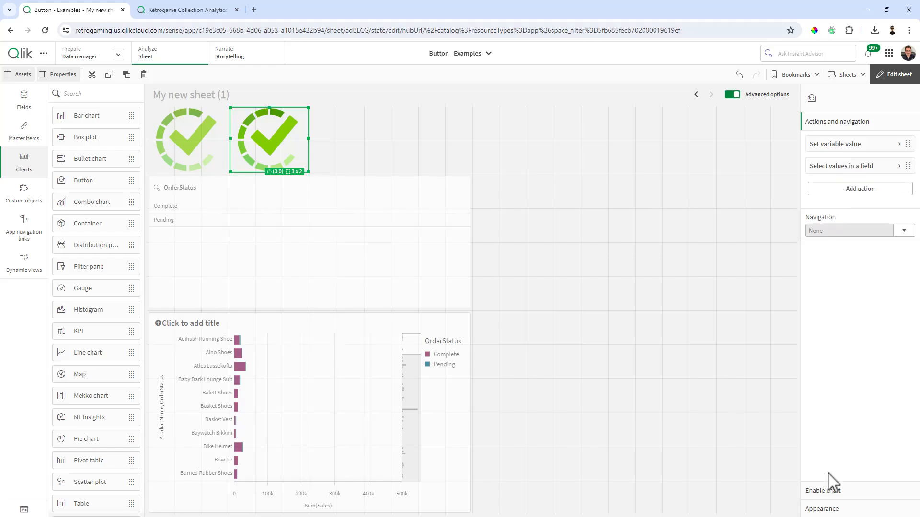
click(835, 510)
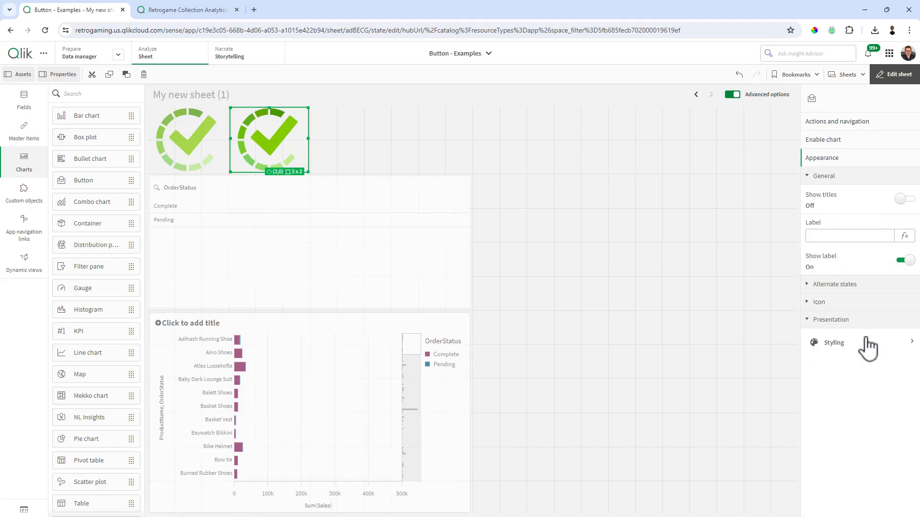
click(867, 341)
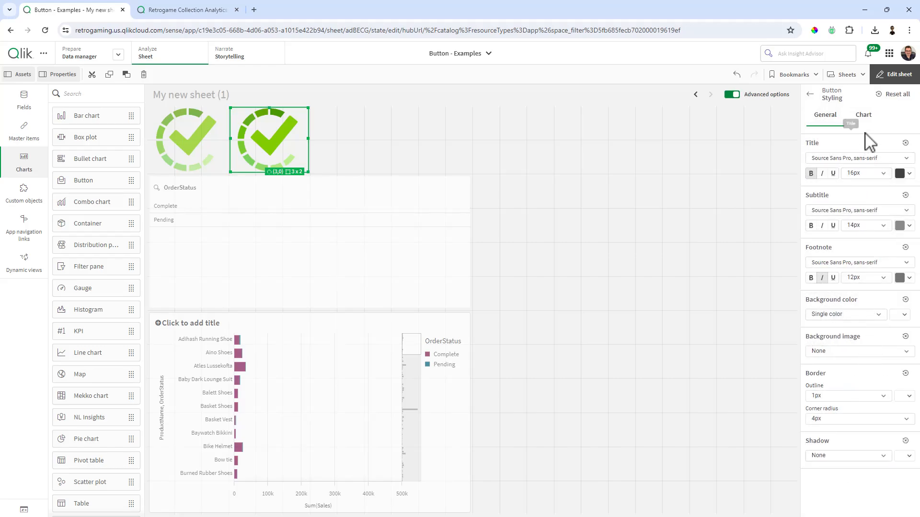
click(863, 116)
click(895, 366)
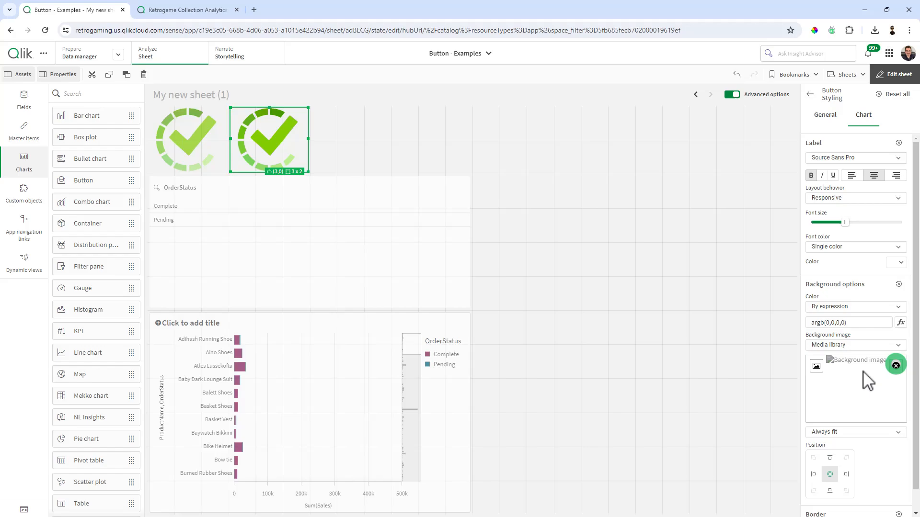
click(817, 366)
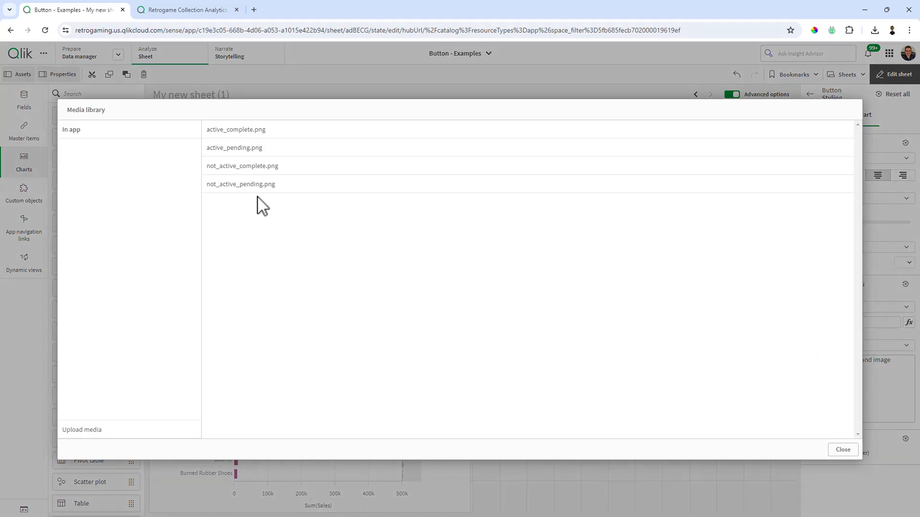
click(242, 167)
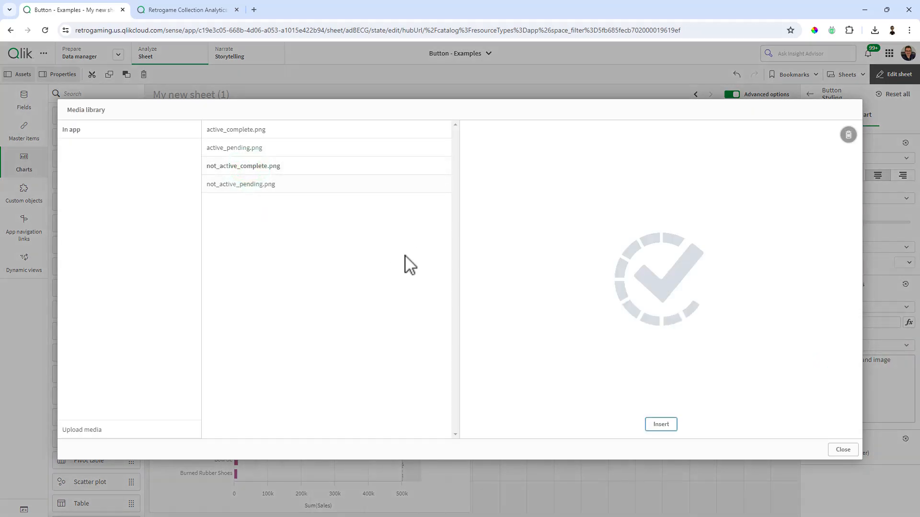
click(663, 425)
click(491, 243)
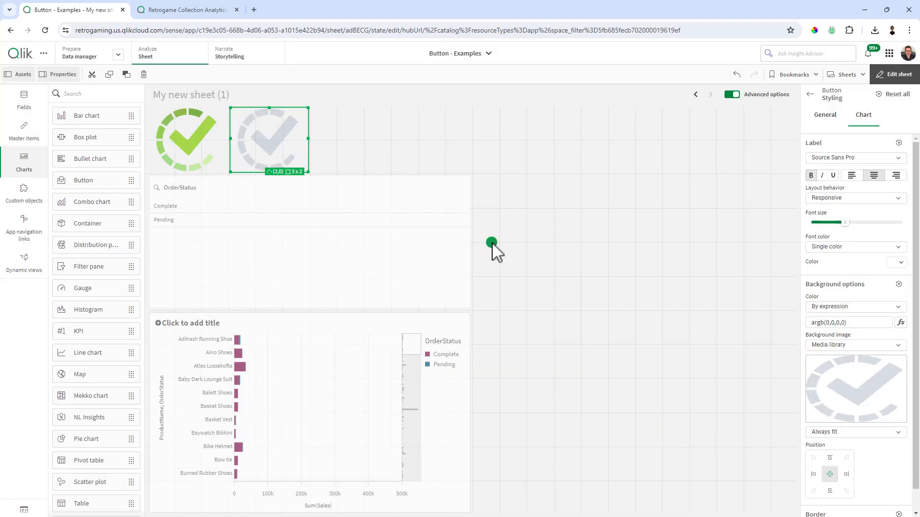
- Duplicate the grey checkmark button and place the copy beside it, sized to 4 x 2 grid cells
click(260, 142)
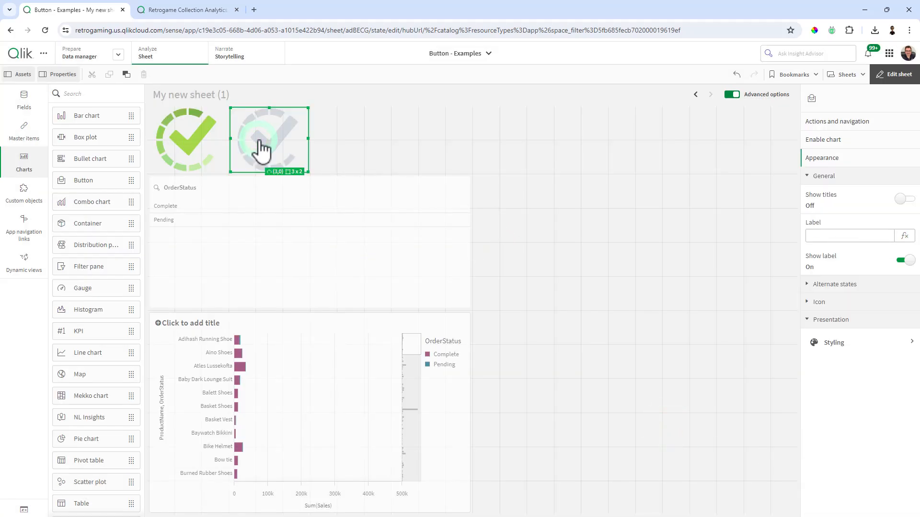
key(ctrl+c)
key(ctrl+v)
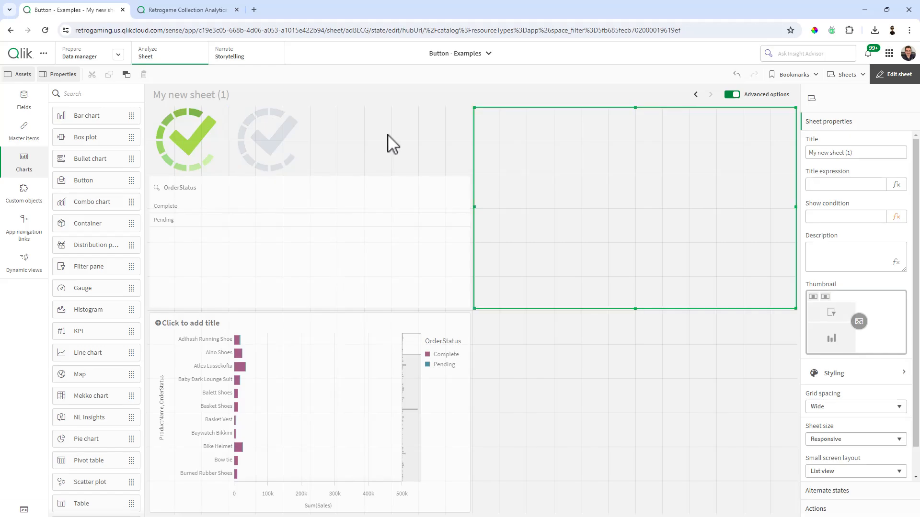
drag(526, 185, 382, 144)
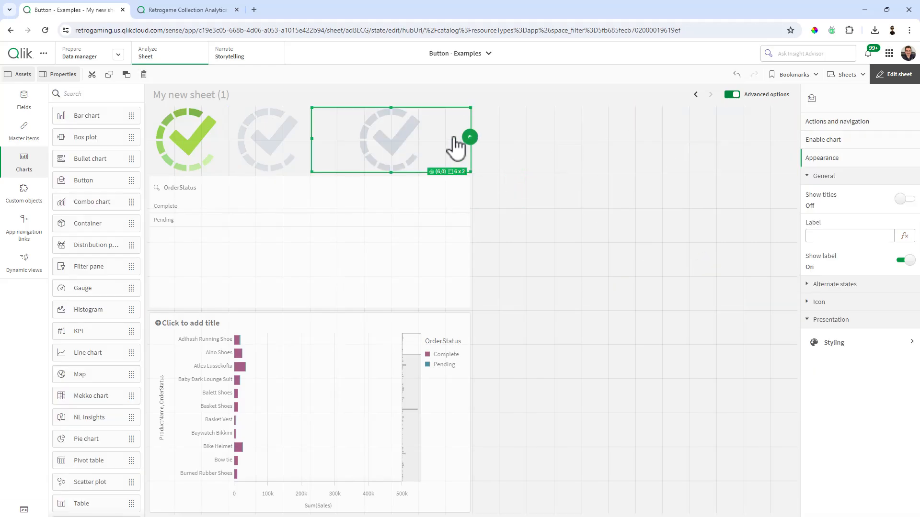
drag(471, 139, 416, 139)
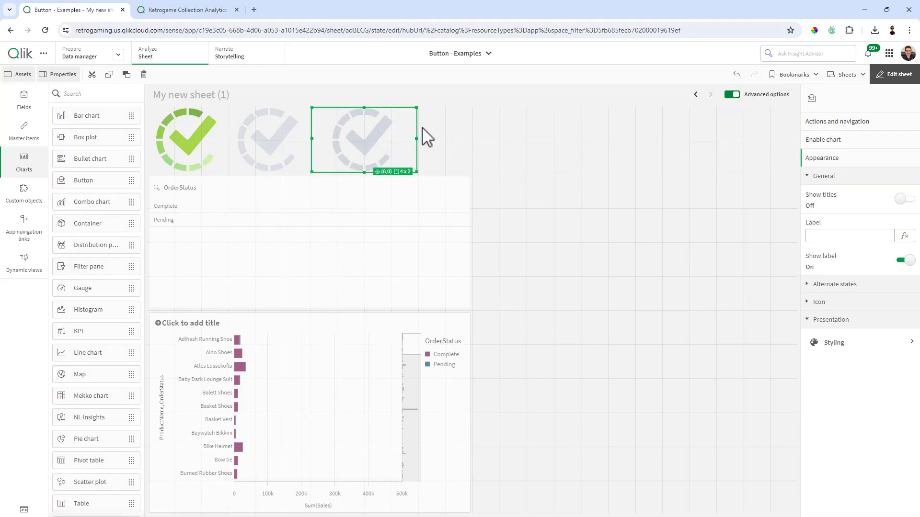
- Replace the newest button's background image with active_pending.png from the media library
click(844, 344)
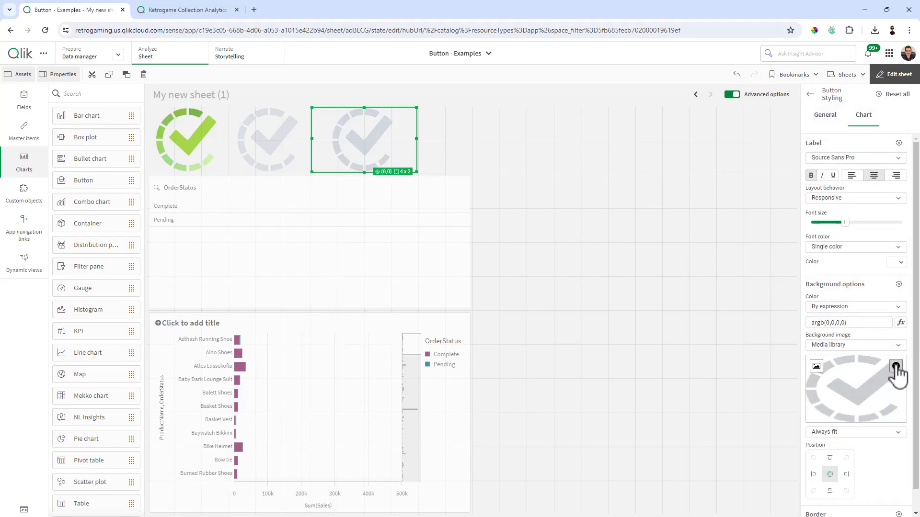
click(895, 367)
click(816, 367)
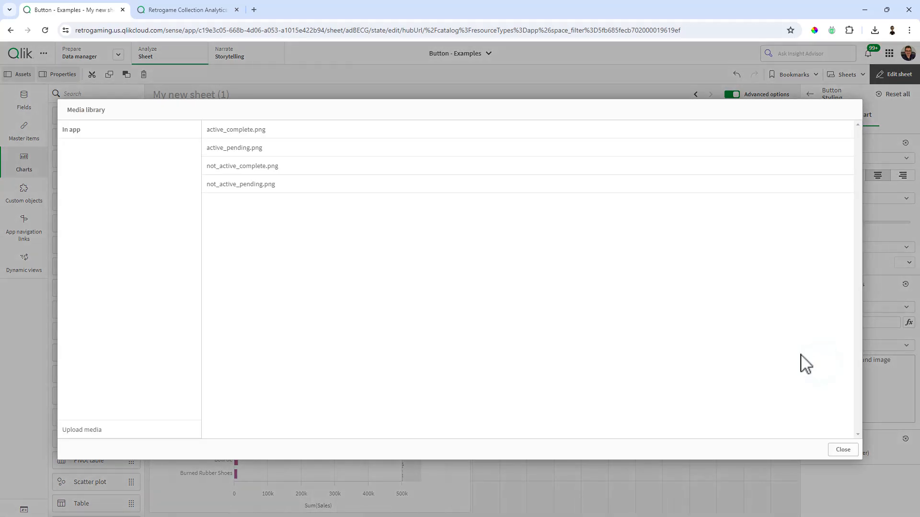
click(250, 152)
click(664, 426)
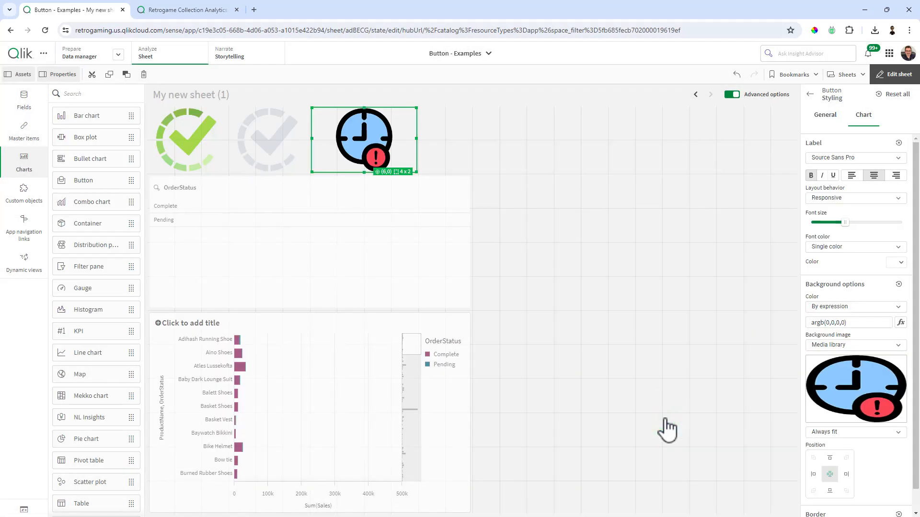
- Set the value to Pending in both the clock button's OrderStatus selection action and its variable action
click(810, 95)
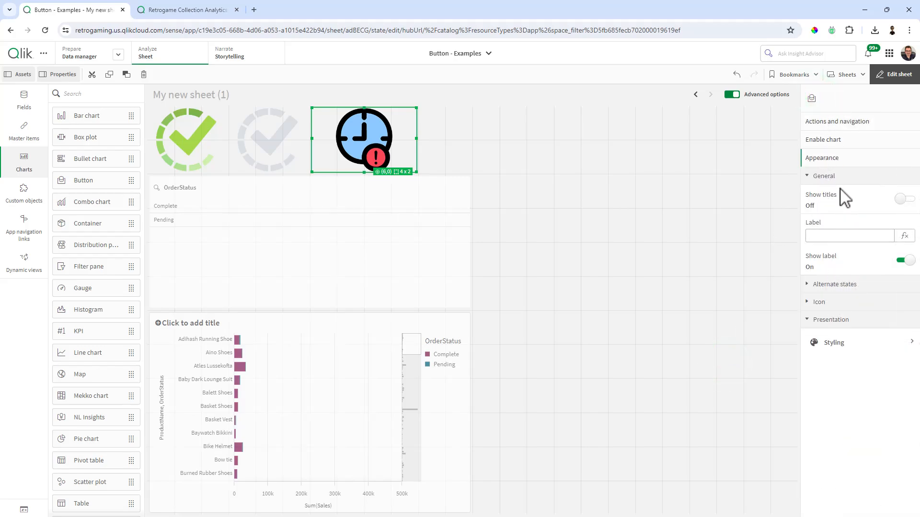
click(836, 123)
click(844, 167)
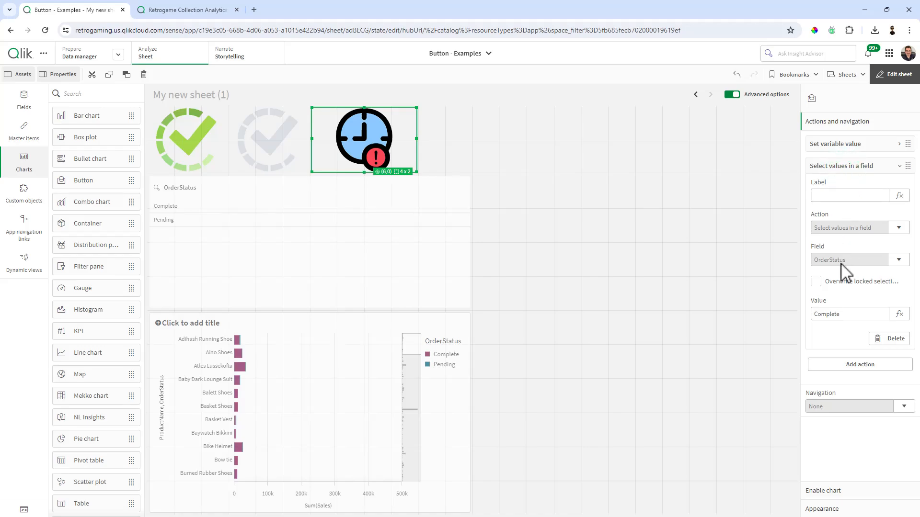
double_click(850, 316)
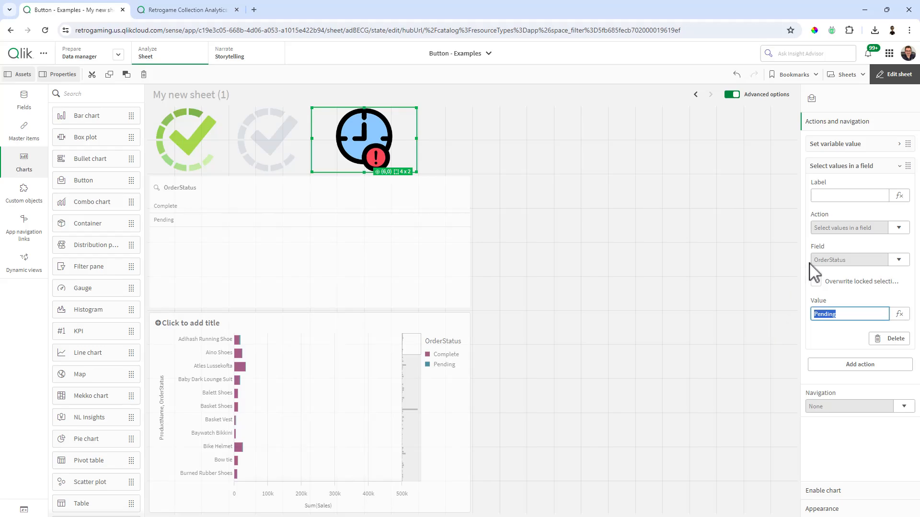
click(842, 144)
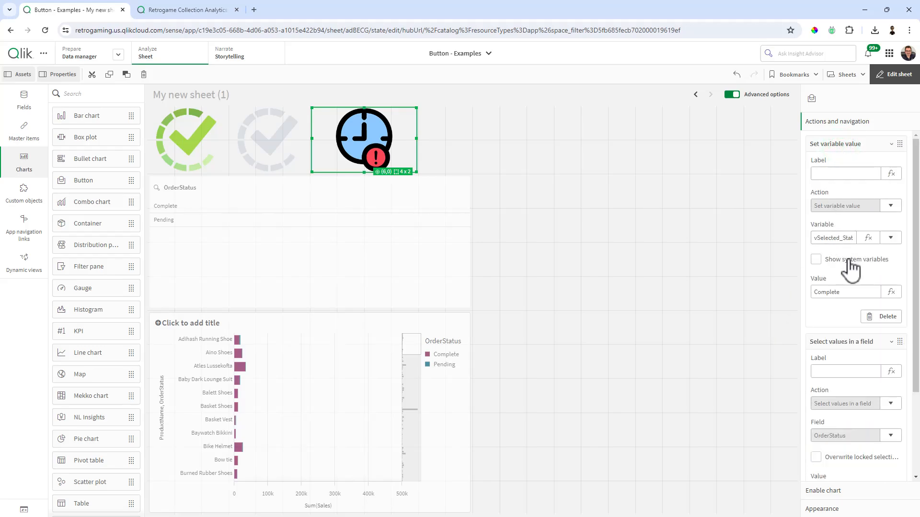
double_click(848, 291)
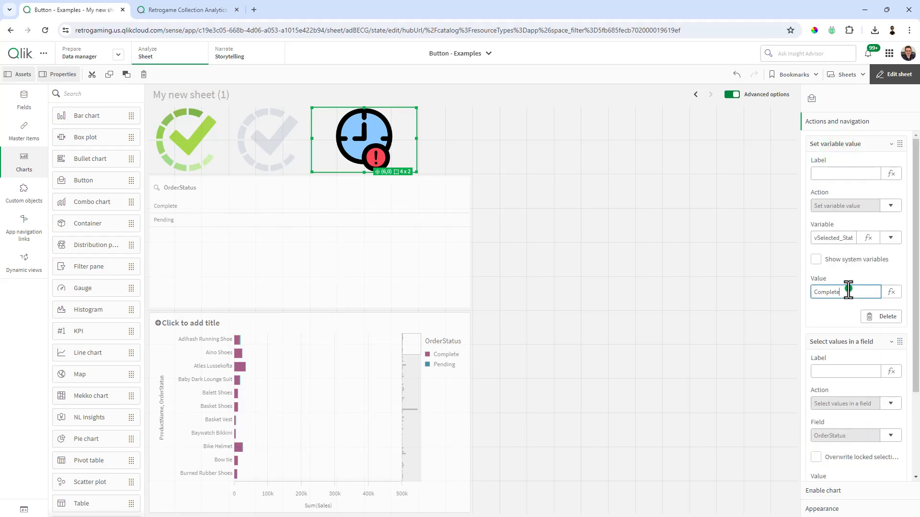
click(710, 278)
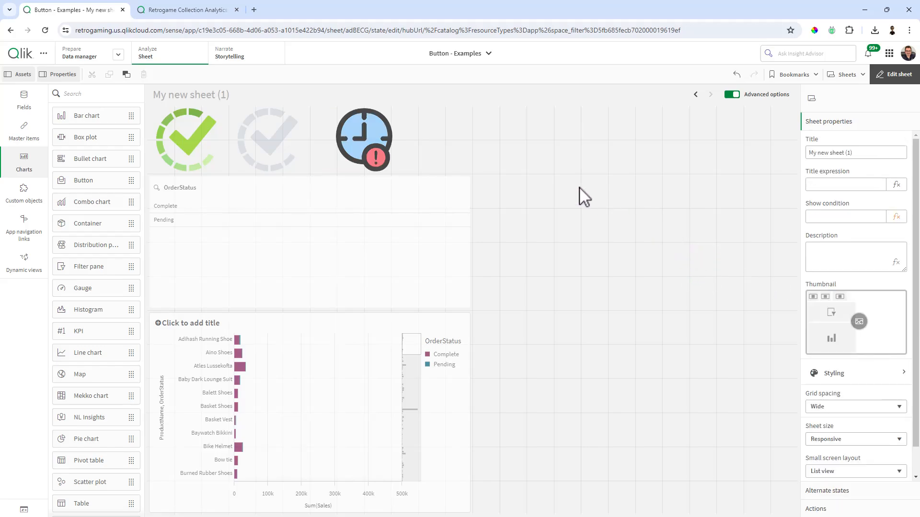
- Leave edit mode and test the clock and green checkmark buttons alternately, finishing with the OrderStatus Complete selection
click(889, 76)
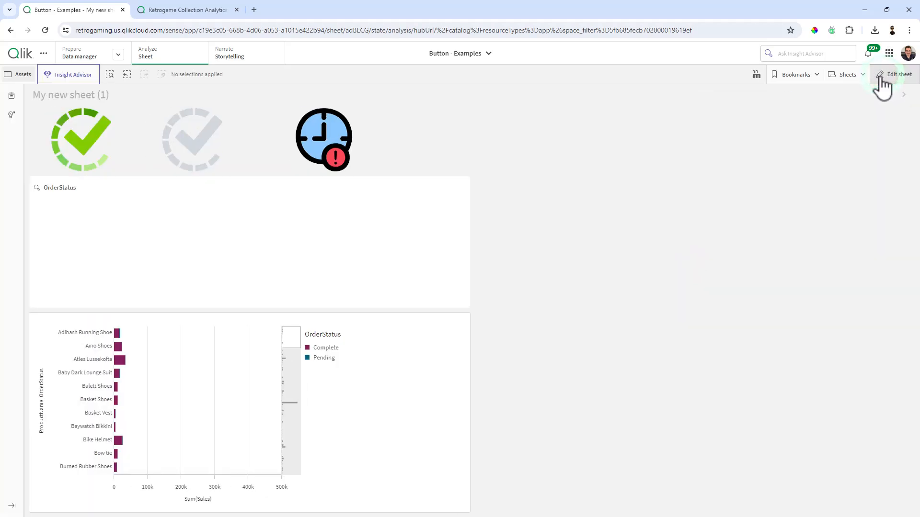
click(320, 150)
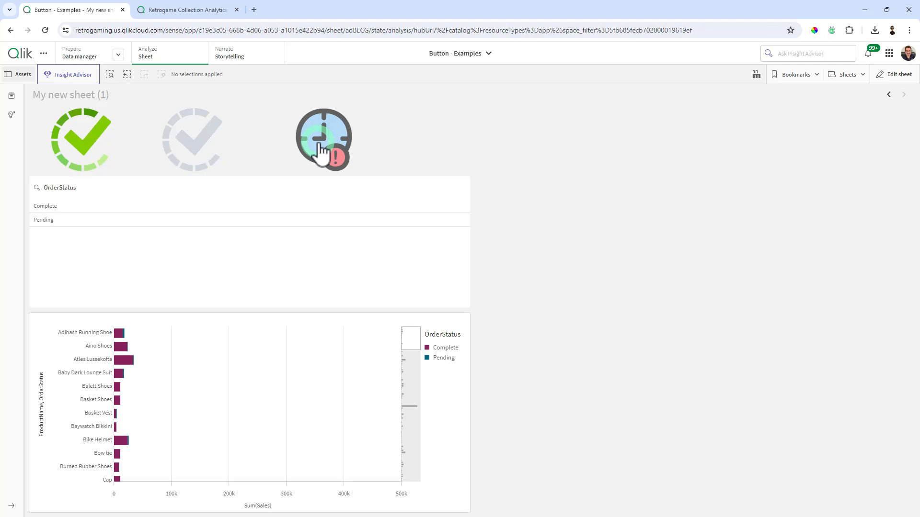
click(87, 130)
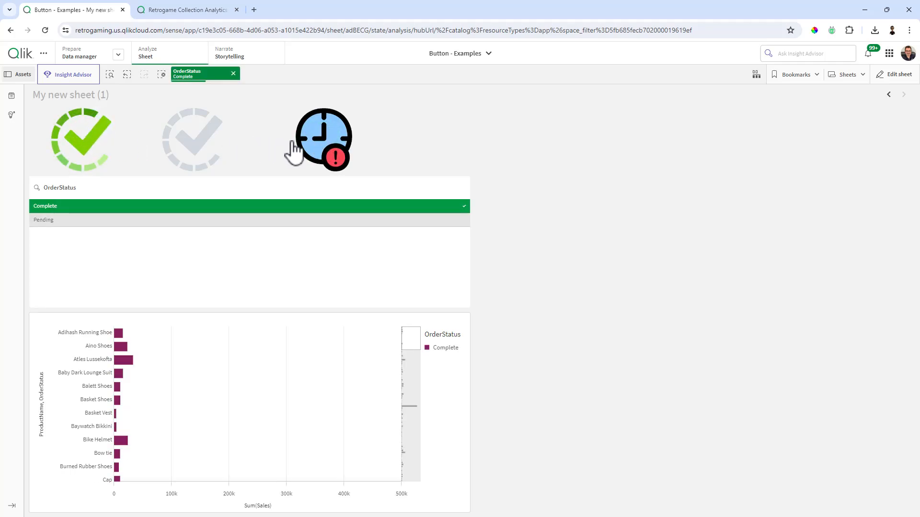
click(322, 149)
click(102, 137)
- Return to edit mode, duplicate the clock button and place the copy beside it, sized to 3 x 2 grid cells
click(894, 75)
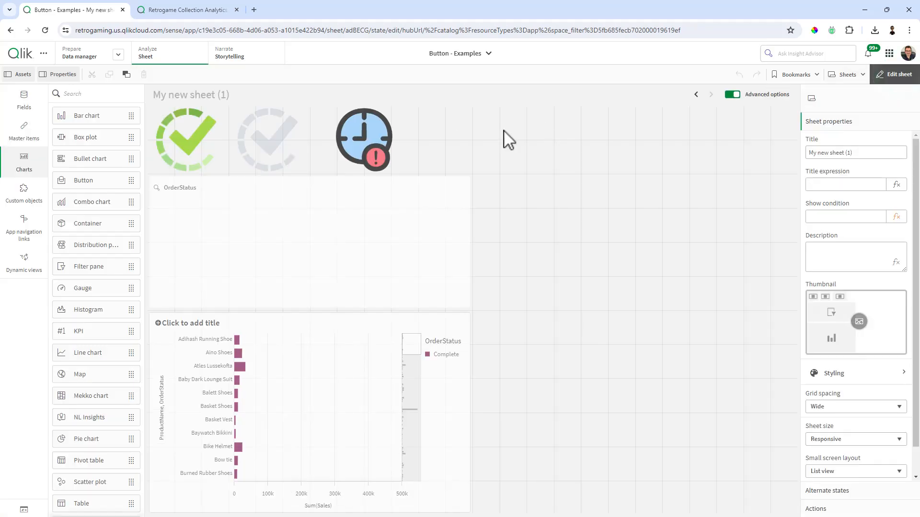
click(382, 141)
key(ctrl+c)
key(ctrl+v)
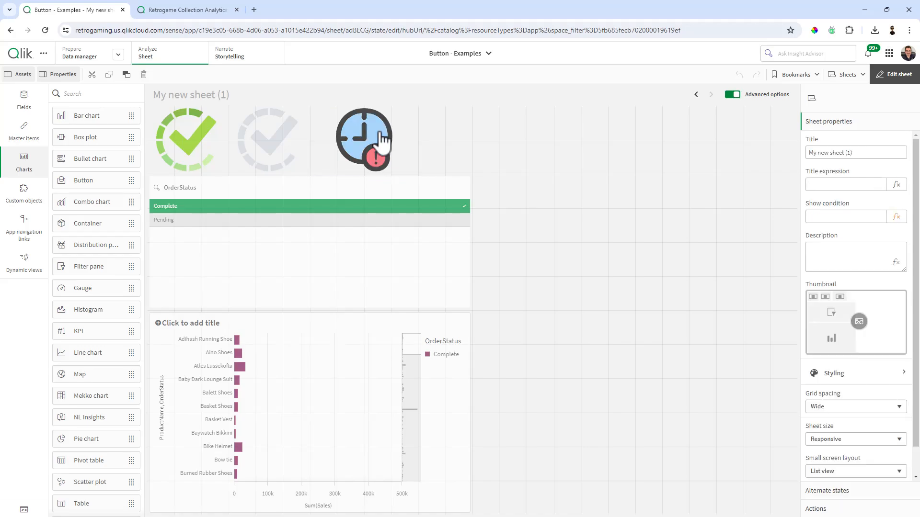
drag(516, 162, 505, 139)
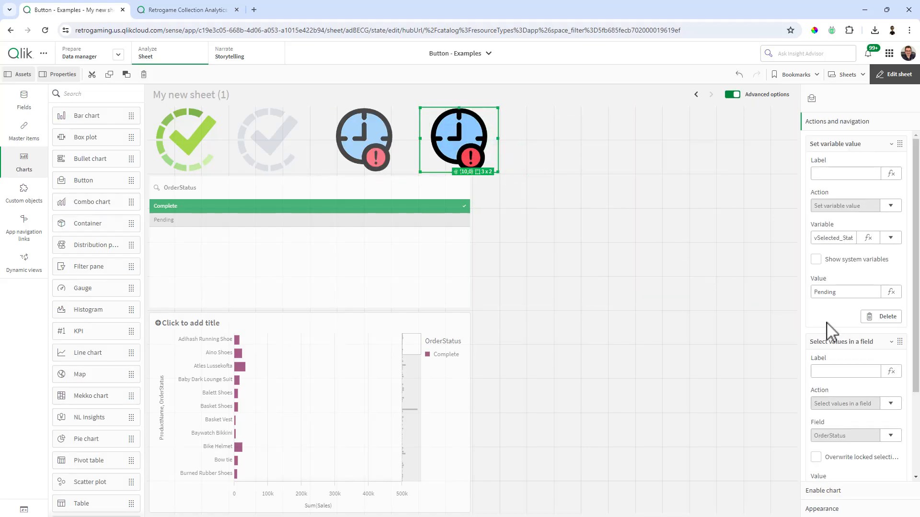
- Replace the copied clock button's background image with not_active_pending.png from the media library
scroll(848, 377, down, 3)
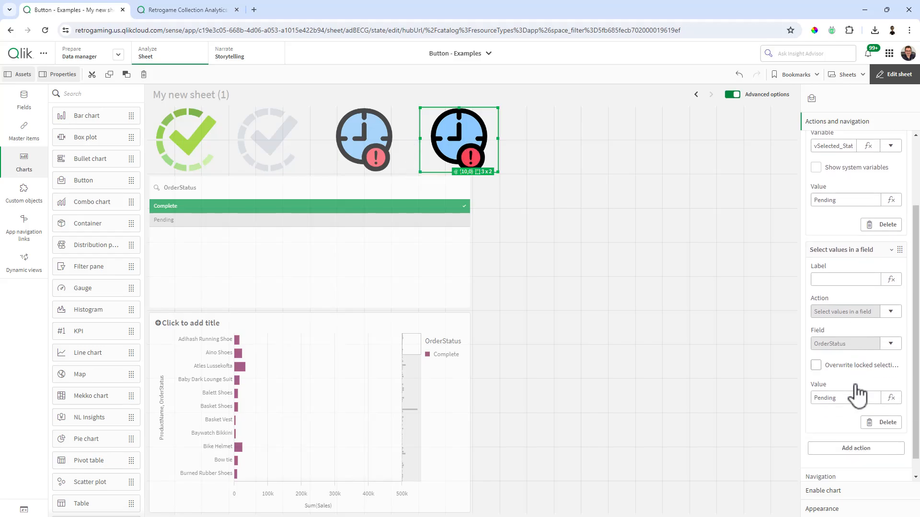
click(833, 507)
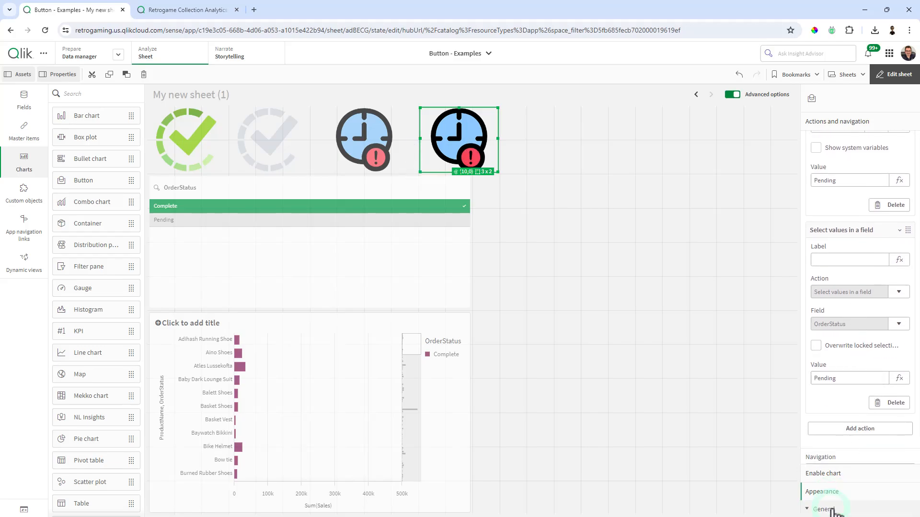
click(859, 345)
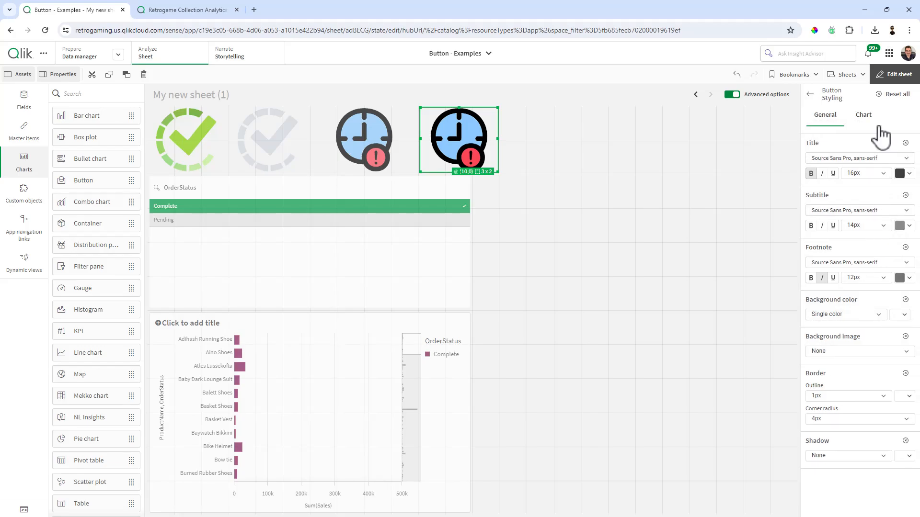
click(865, 116)
click(895, 367)
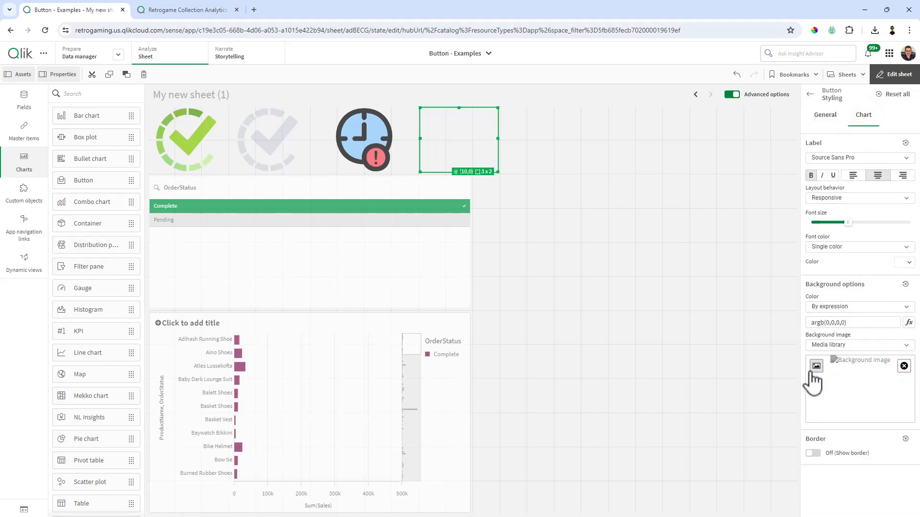
click(813, 368)
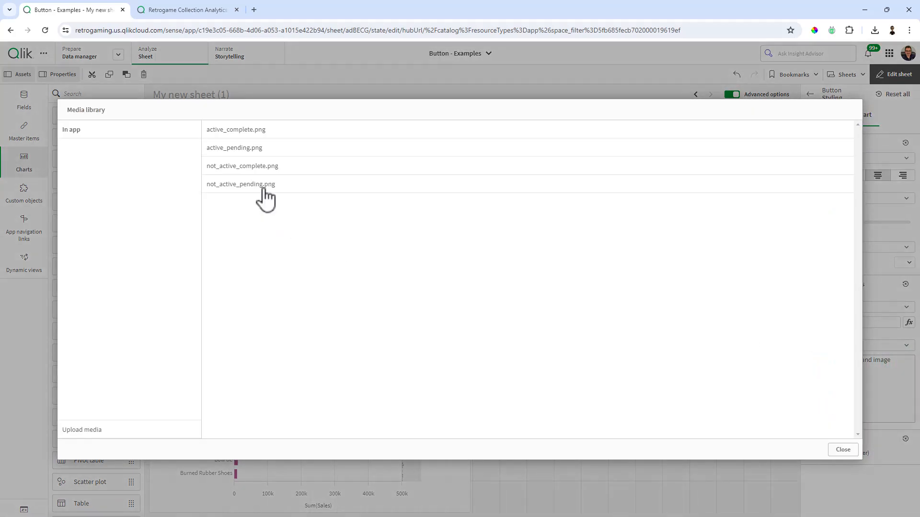
click(263, 188)
click(662, 424)
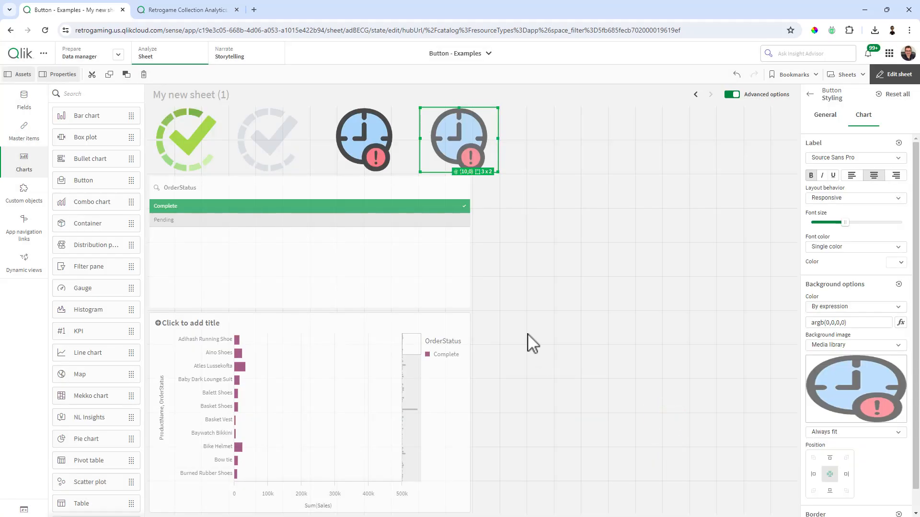
- Add the green checkmark button to the master visualizations with the name Complete - Active
click(537, 300)
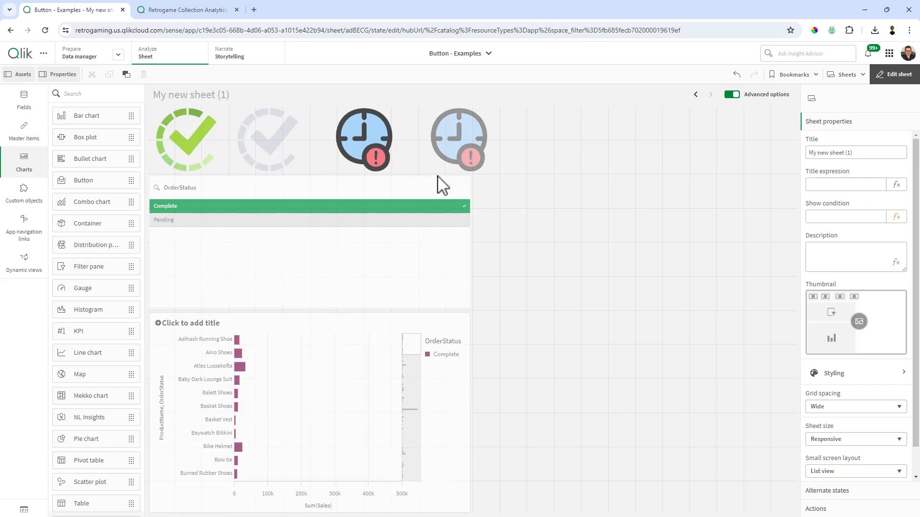
click(29, 138)
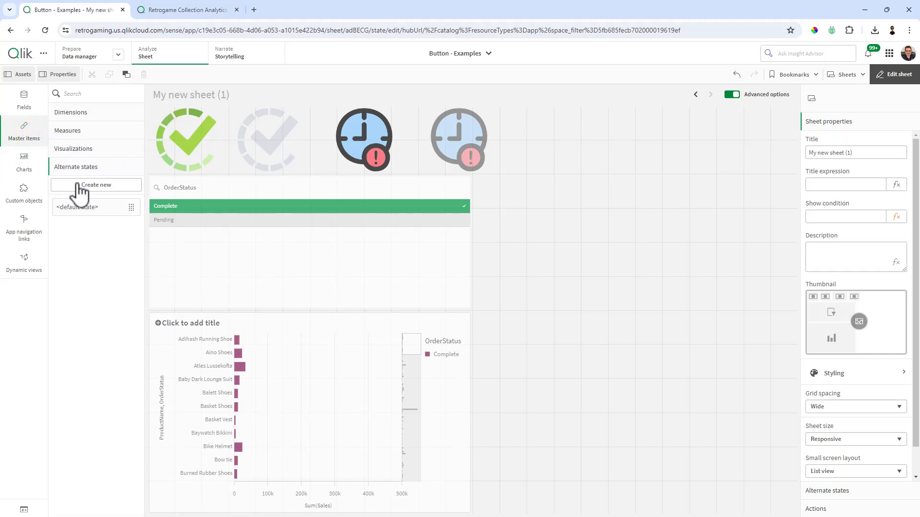
click(84, 149)
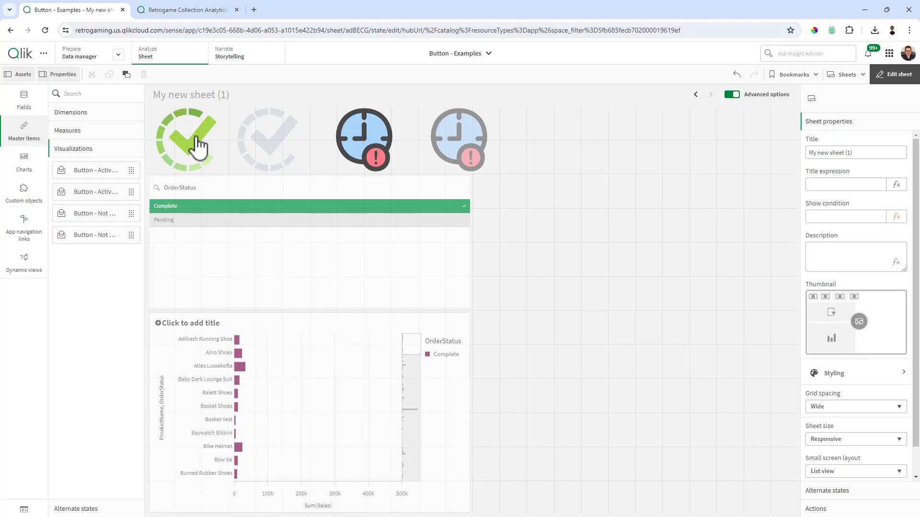
drag(197, 149, 97, 304)
click(441, 228)
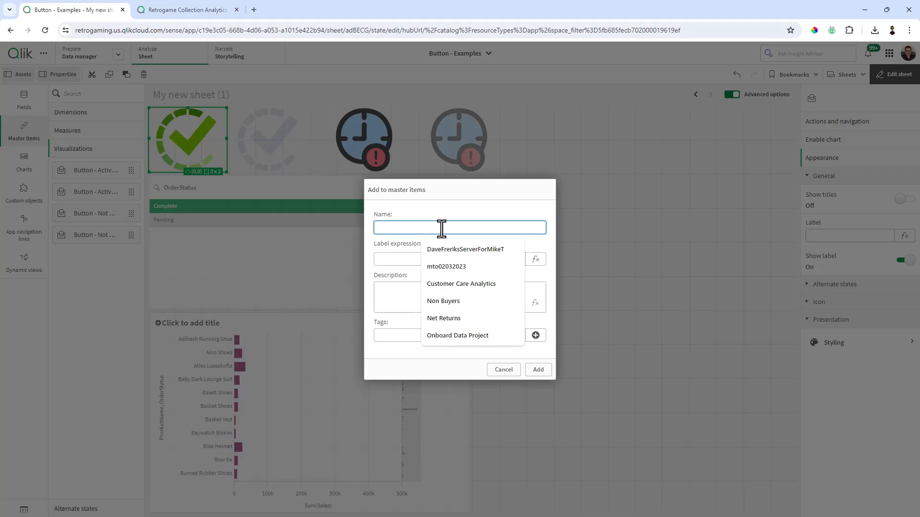
text(Complete - Act)
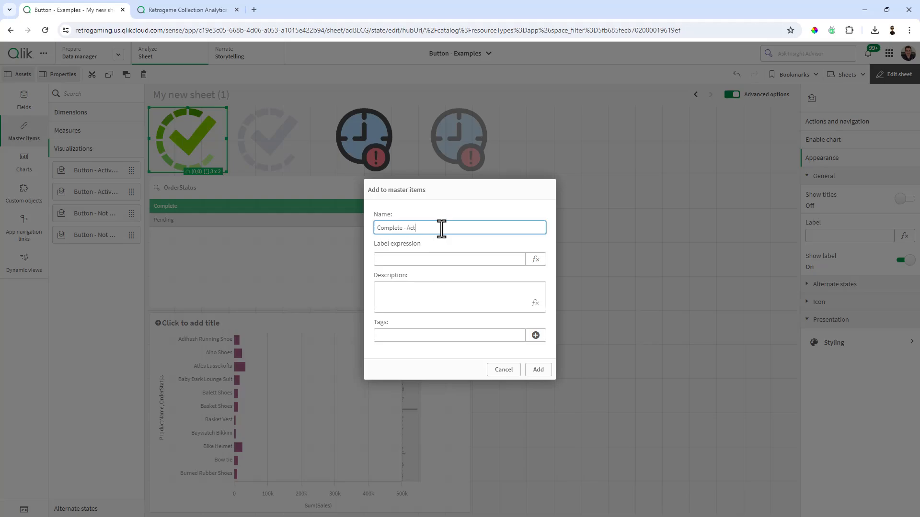
text(ive)
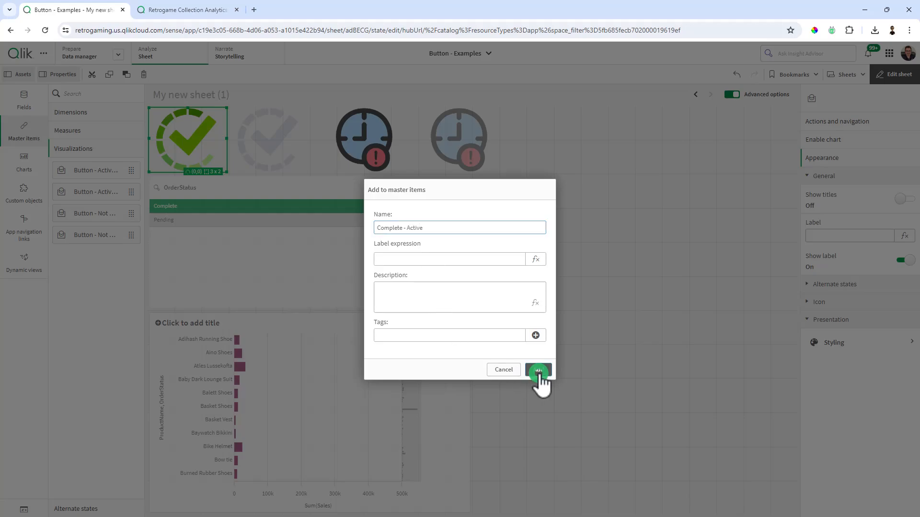
click(537, 370)
- Add the grey checkmark button to the master visualizations with the name Complete - Not Active
drag(274, 134, 107, 312)
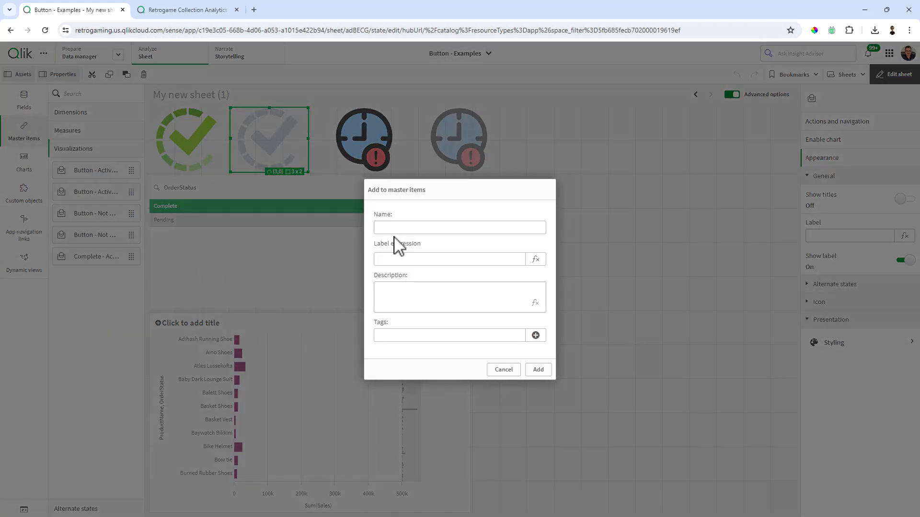
click(396, 230)
text(Complete - Not Activ)
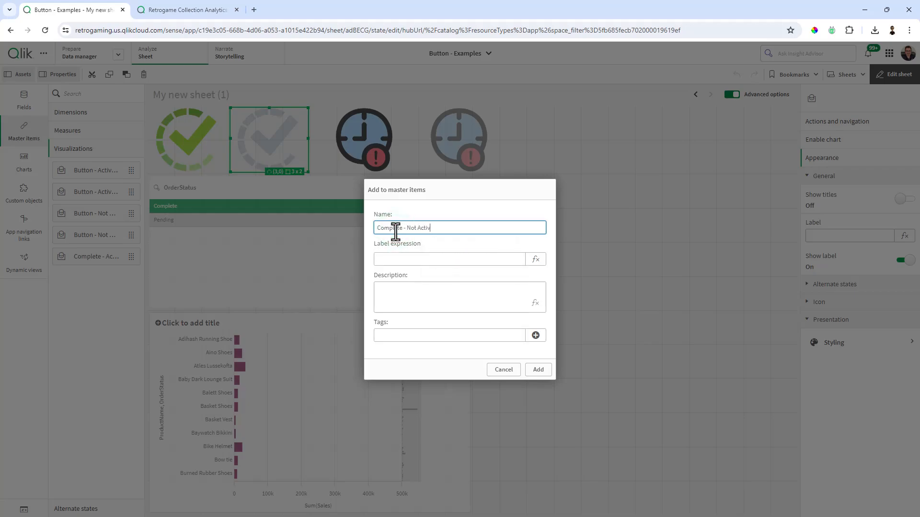
text(e)
click(538, 370)
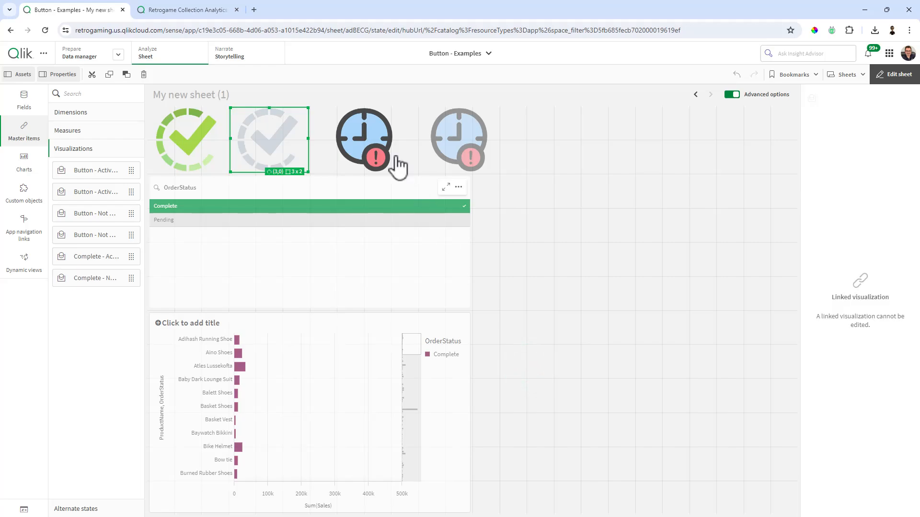
- Add the full-colour clock button to the master visualizations with the name Pending - Active
drag(397, 164, 111, 323)
click(408, 227)
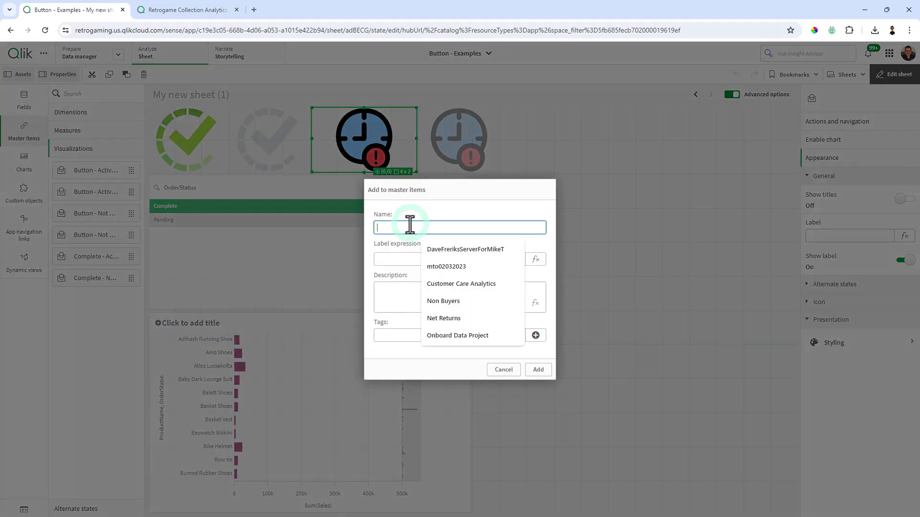
text(Pending - Active)
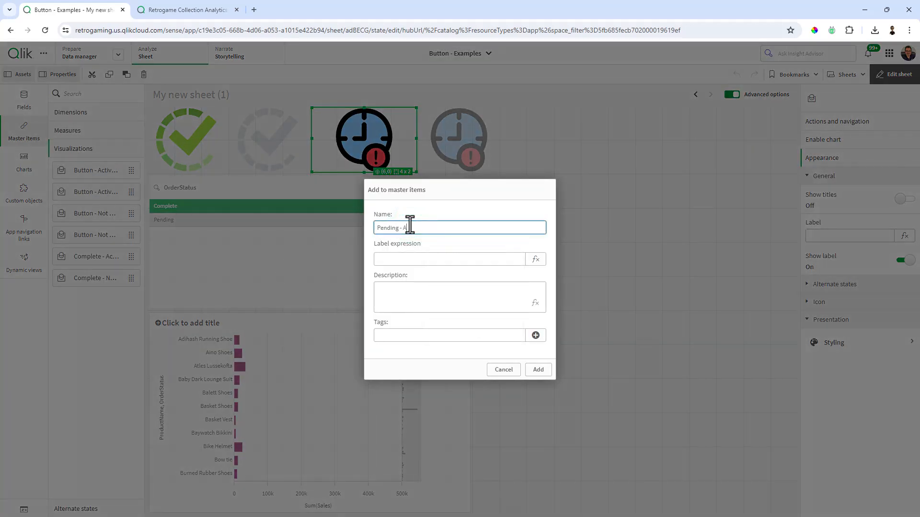
click(539, 371)
- Add the faded clock button to the master visualizations with the name Pending - Not Active
drag(471, 169, 107, 353)
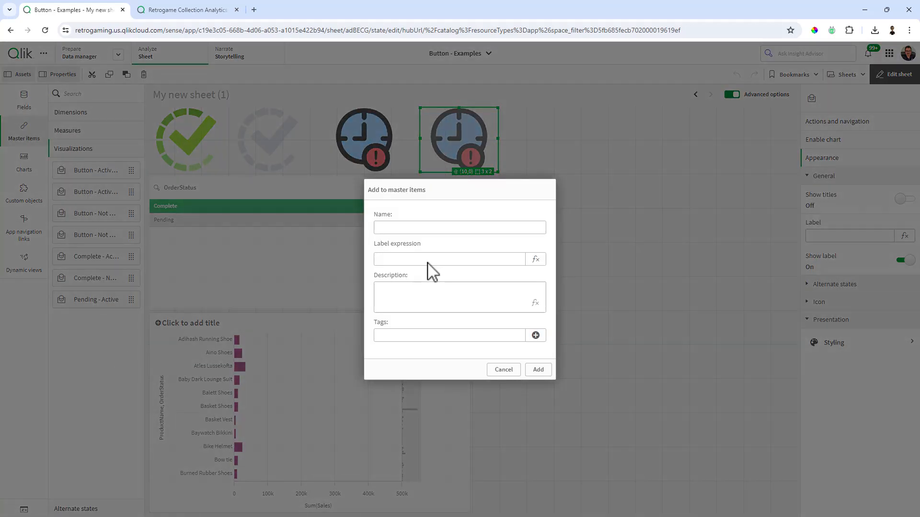
click(447, 226)
text(Pending - Not Active)
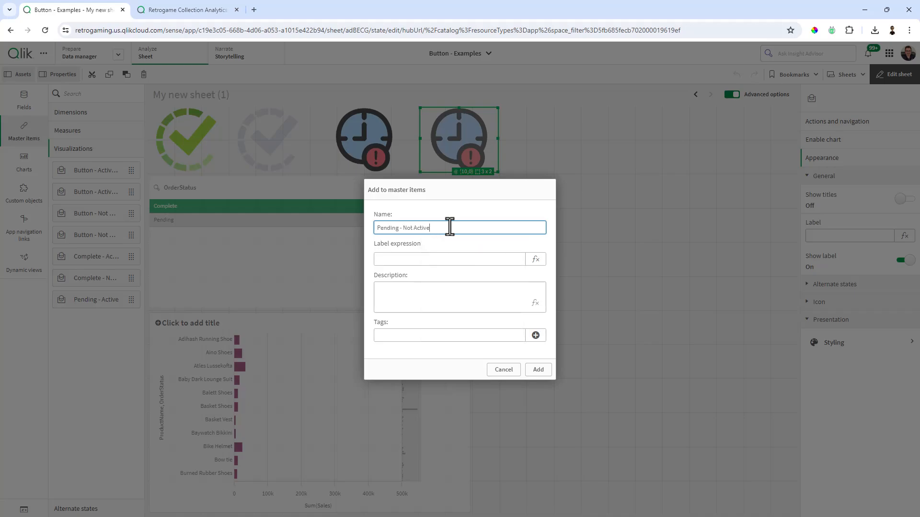
click(540, 371)
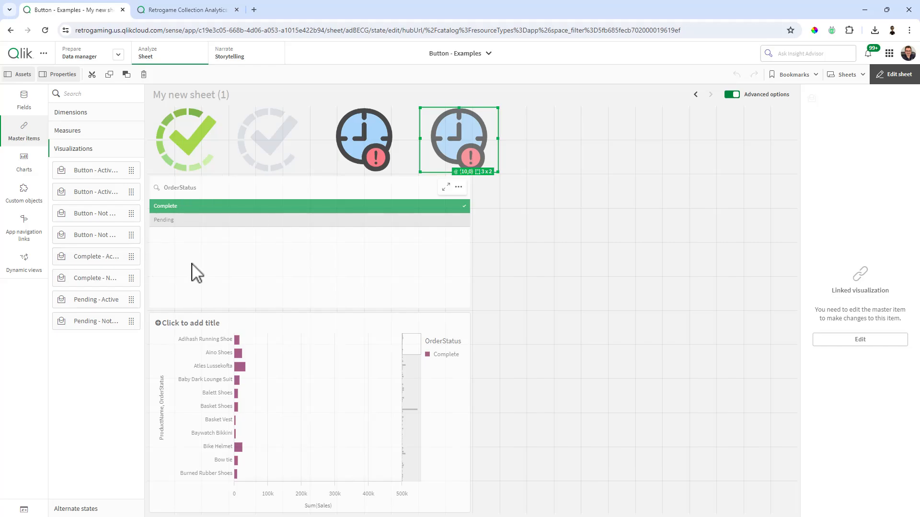
- Place a Layout container from the Qlik Dashboard bundle beside the bar chart and extend it upward to 12 x 10 grid cells
click(24, 192)
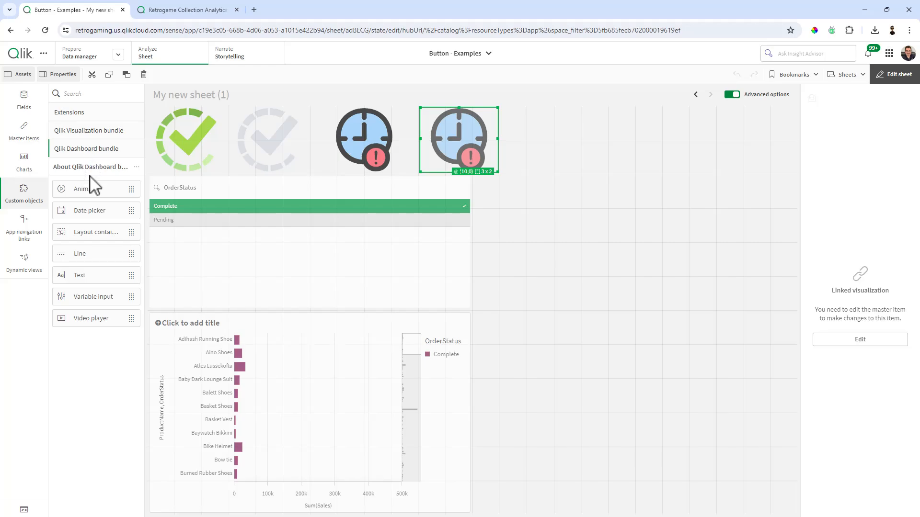
drag(96, 235, 527, 357)
drag(635, 312, 642, 199)
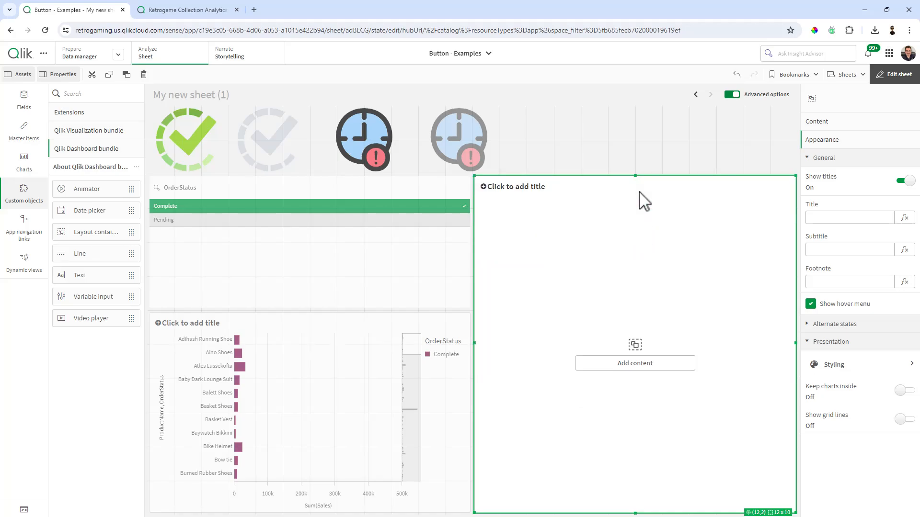
- Add the Complete - Active master item to the layout container and shrink it to a small icon in the container's upper-left corner
click(649, 365)
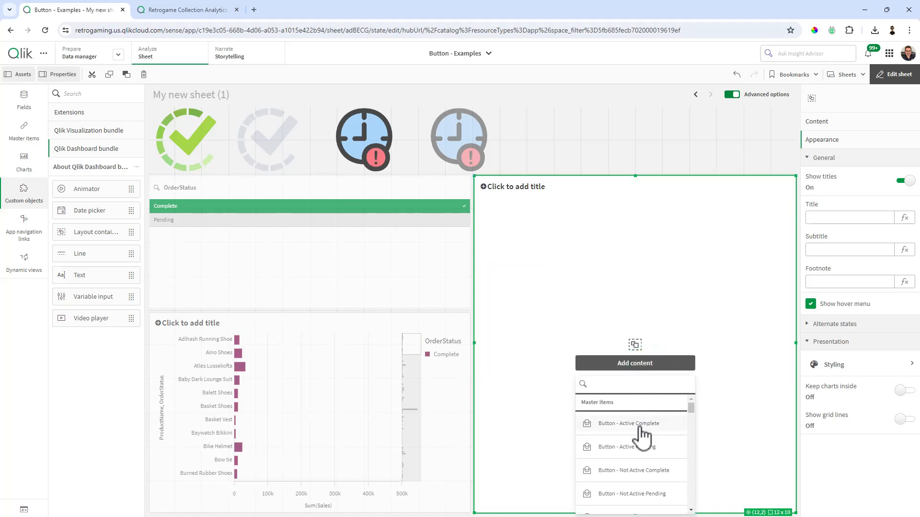
scroll(640, 427, down, 2)
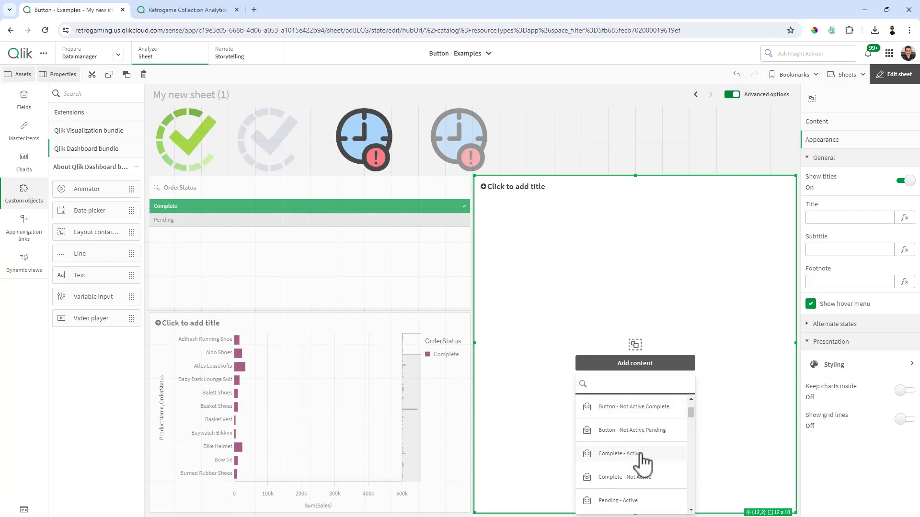
click(640, 457)
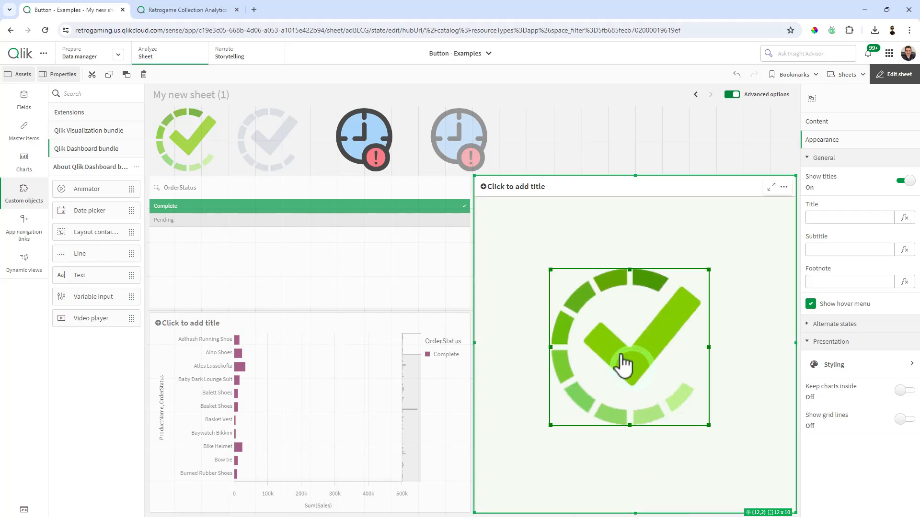
drag(623, 366, 571, 314)
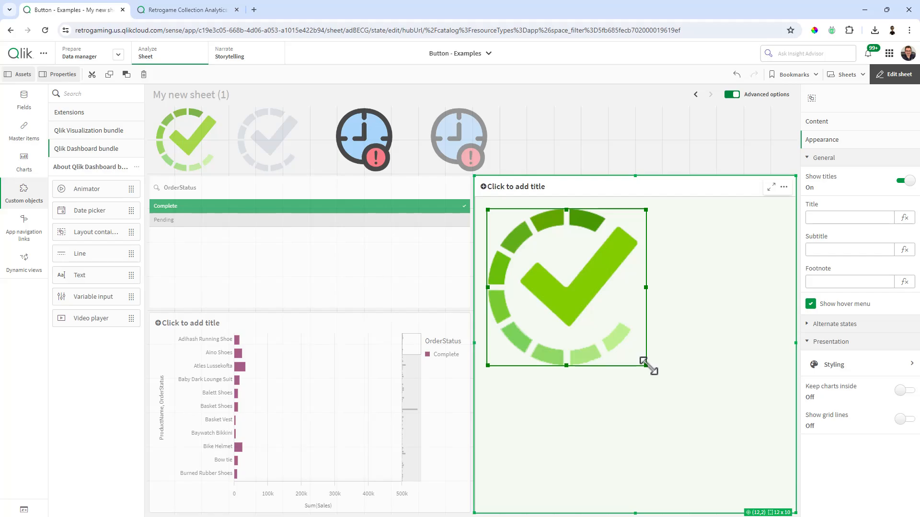
drag(646, 365, 555, 274)
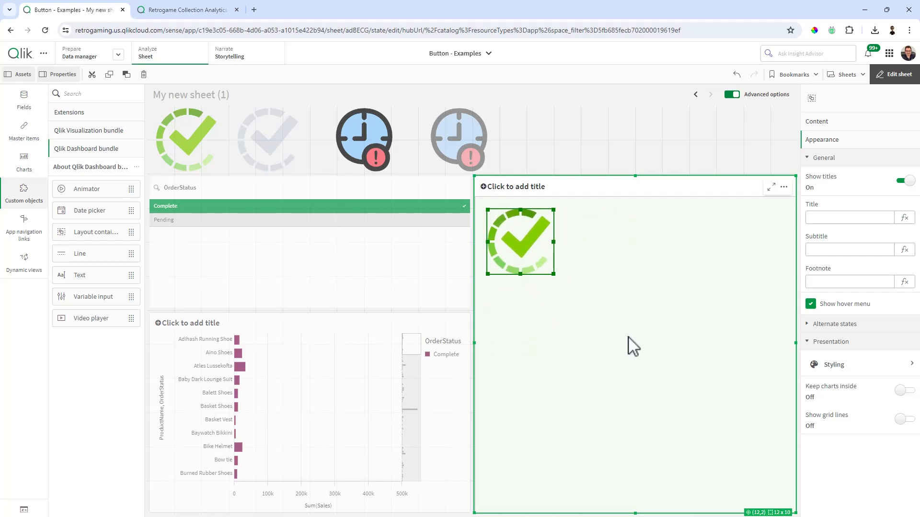
- Add the Complete - Not Active master item to the container and overlay it on the green checkmark at the same size
click(825, 122)
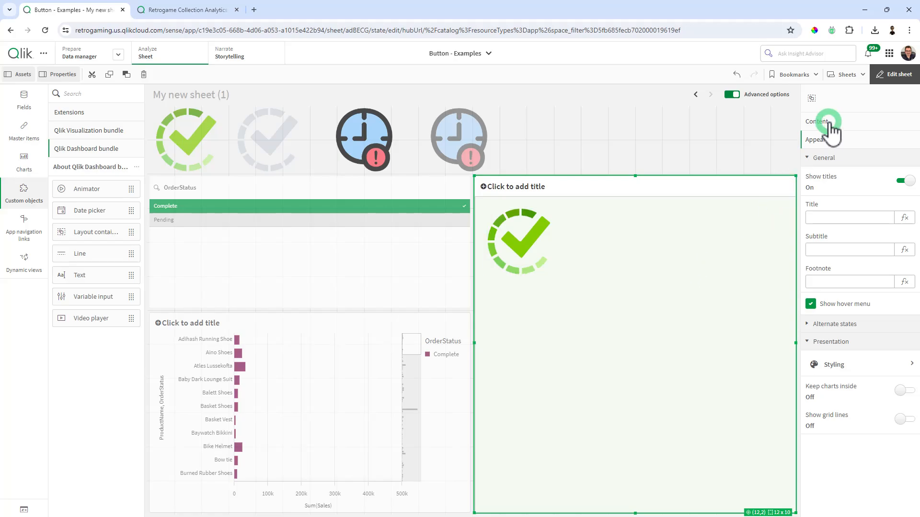
click(868, 192)
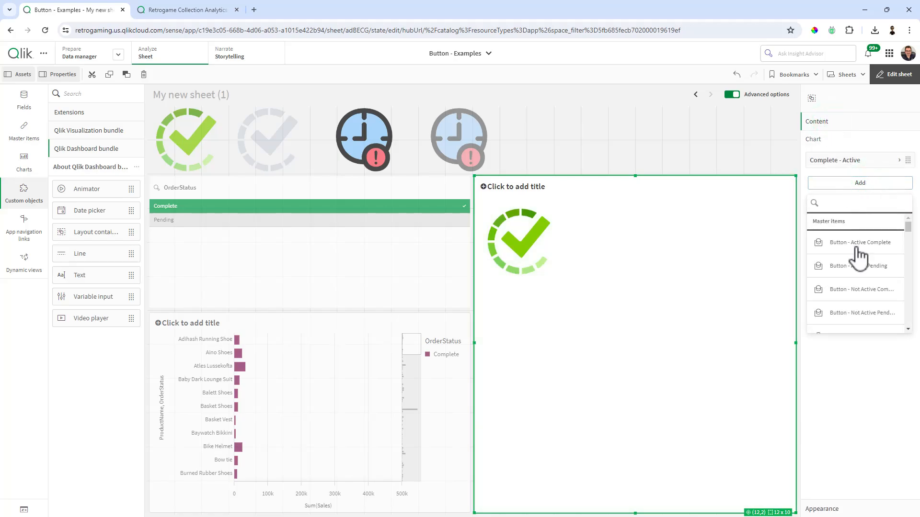
scroll(858, 261, down, 1)
click(863, 328)
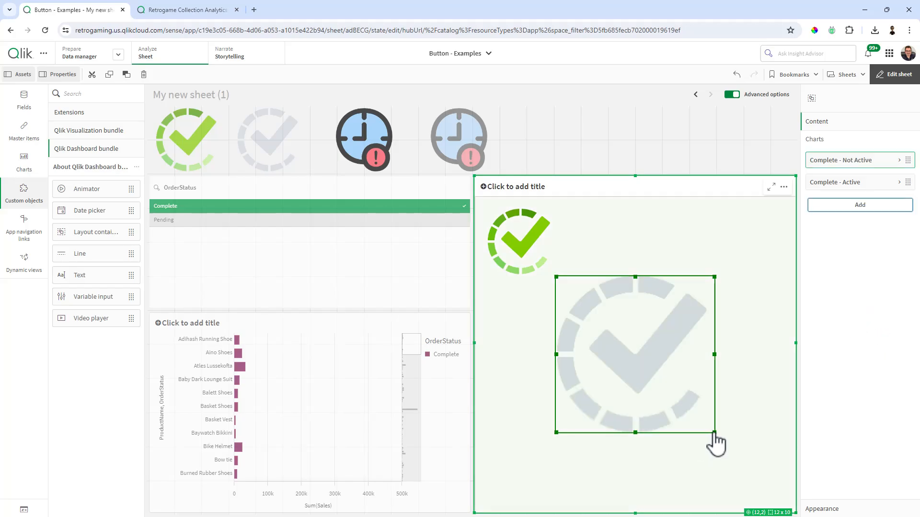
drag(638, 356, 562, 289)
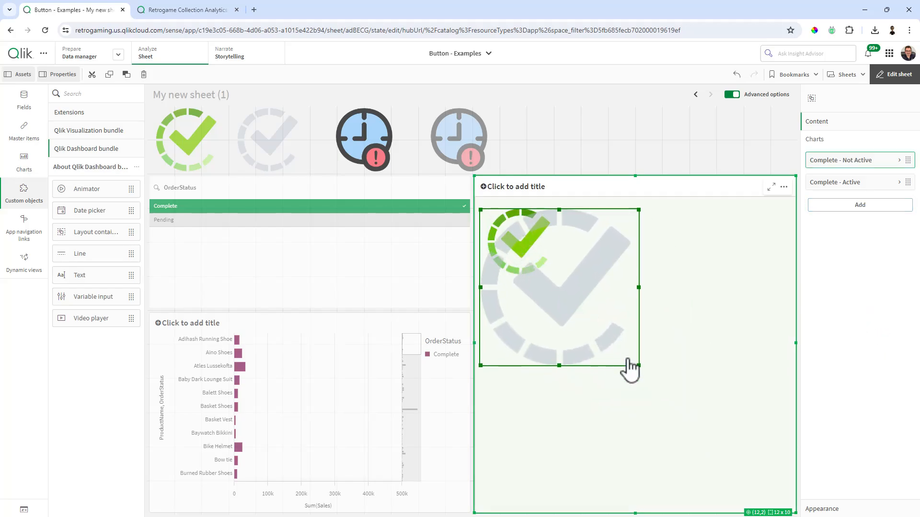
drag(638, 366, 560, 274)
click(620, 281)
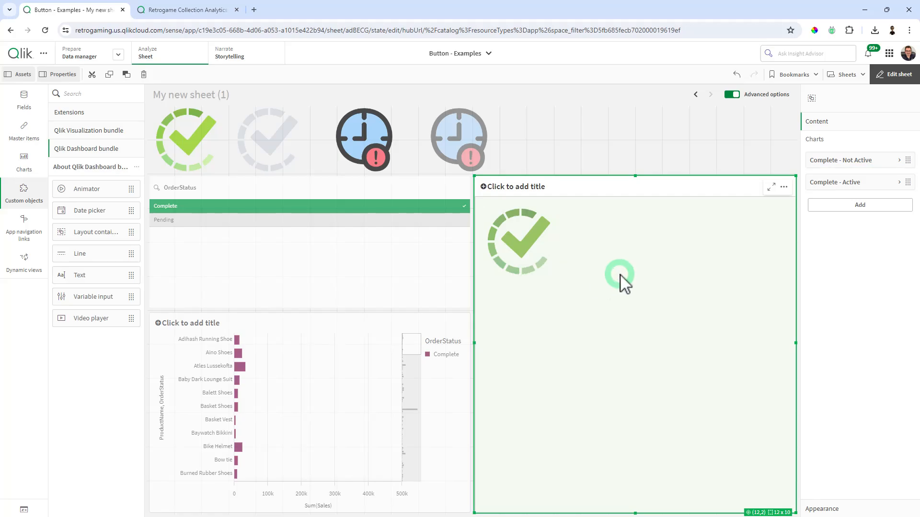
- Add the Pending - Active master item to the container and fit it beside the checkmark icons at matching height
click(856, 206)
scroll(880, 316, down, 3)
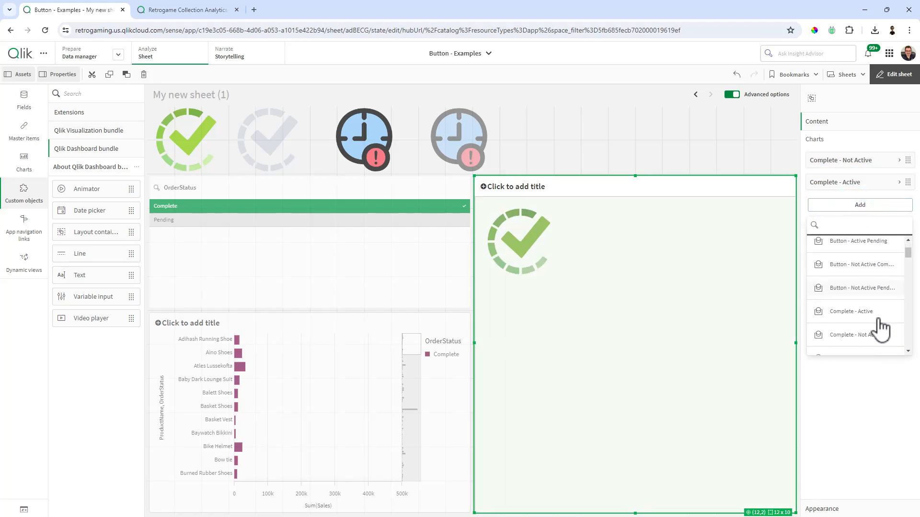
click(875, 311)
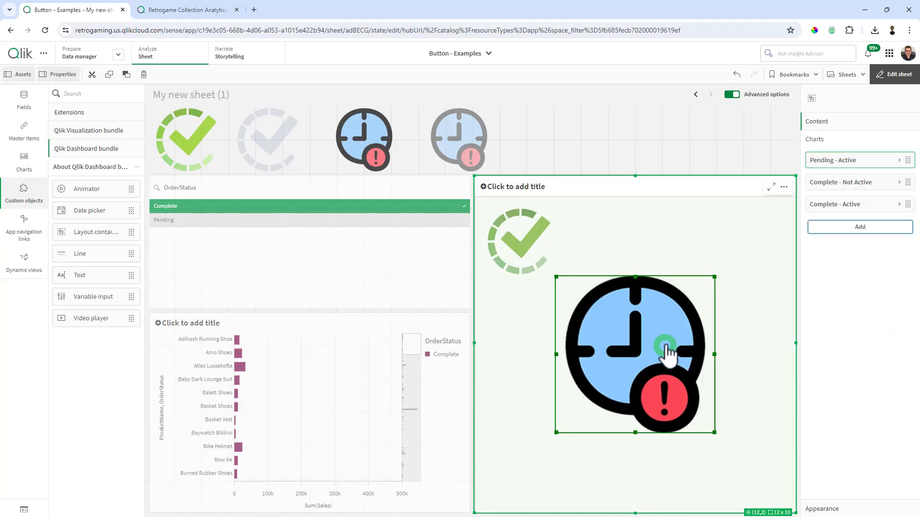
drag(667, 350, 675, 285)
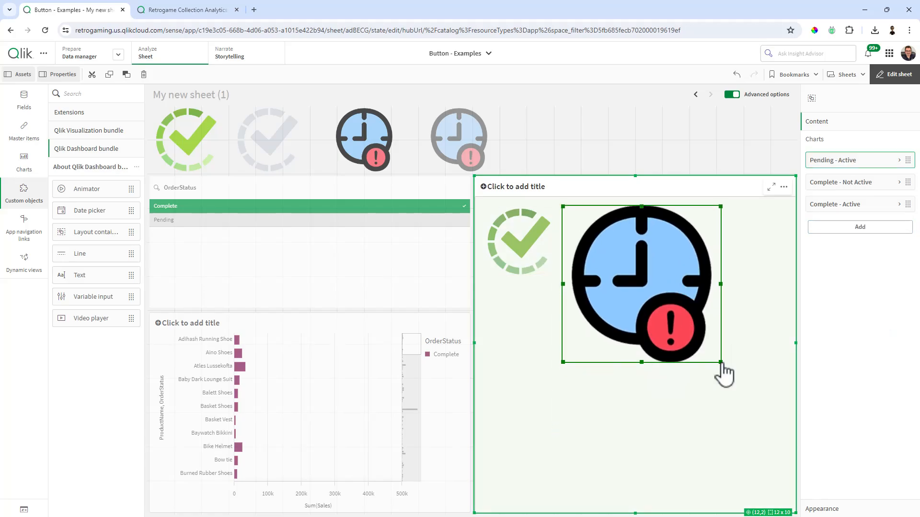
drag(721, 364, 639, 276)
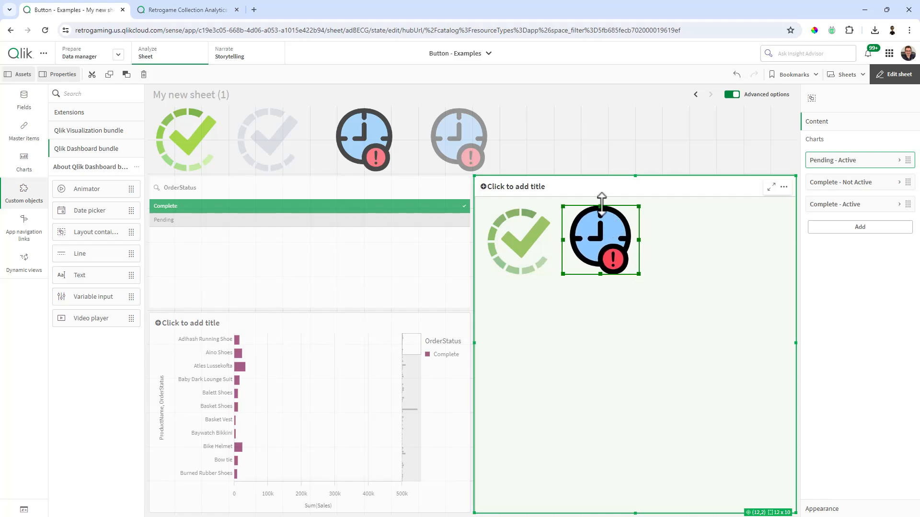
drag(601, 206, 601, 209)
click(681, 252)
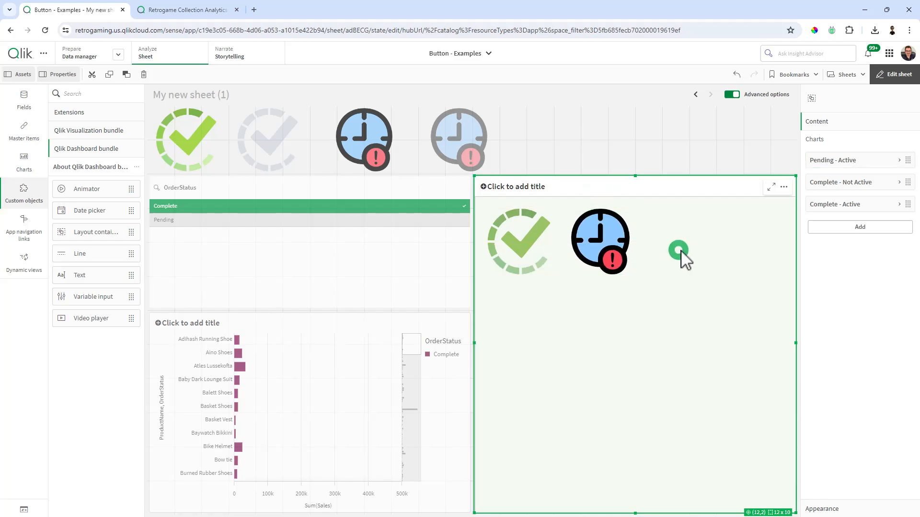
- Add the Pending - Not Active master item to the layout container and overlay it on the active clock icon at the same size
click(860, 228)
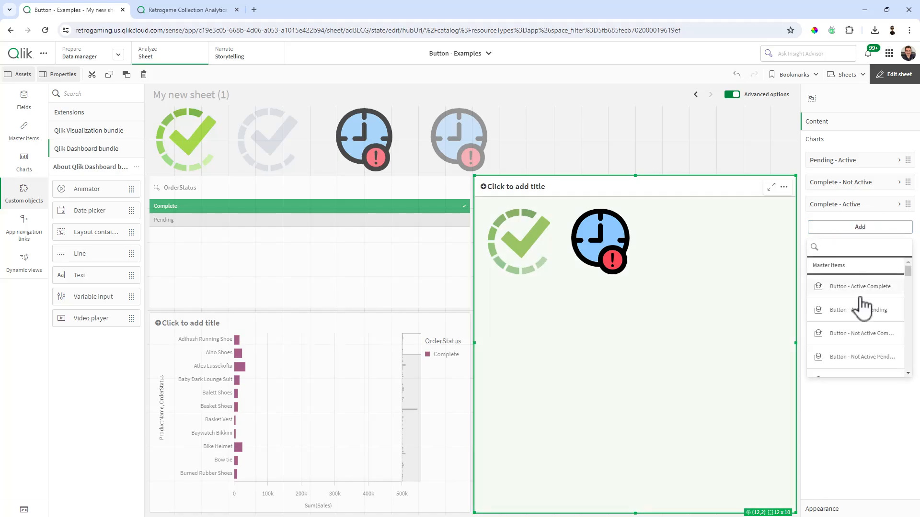
scroll(862, 353, down, 4)
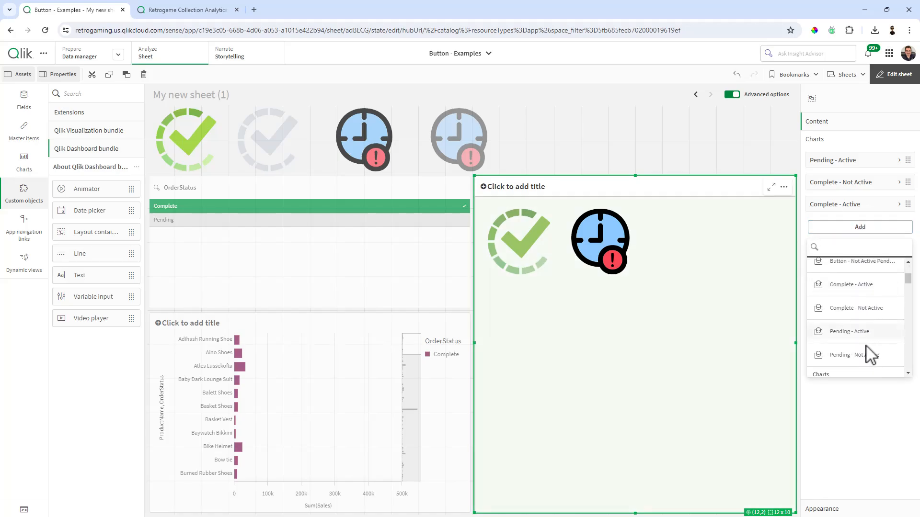
click(868, 357)
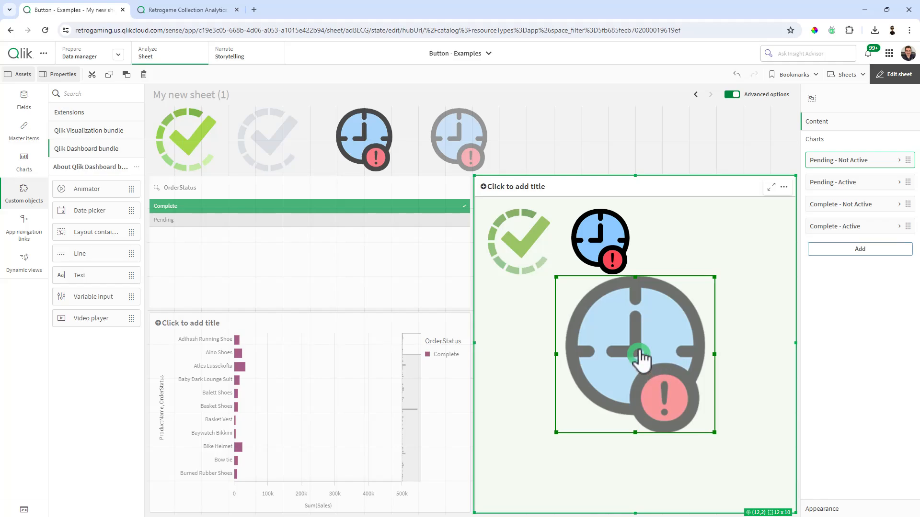
drag(638, 355, 631, 282)
drag(712, 362, 626, 278)
drag(583, 239, 601, 250)
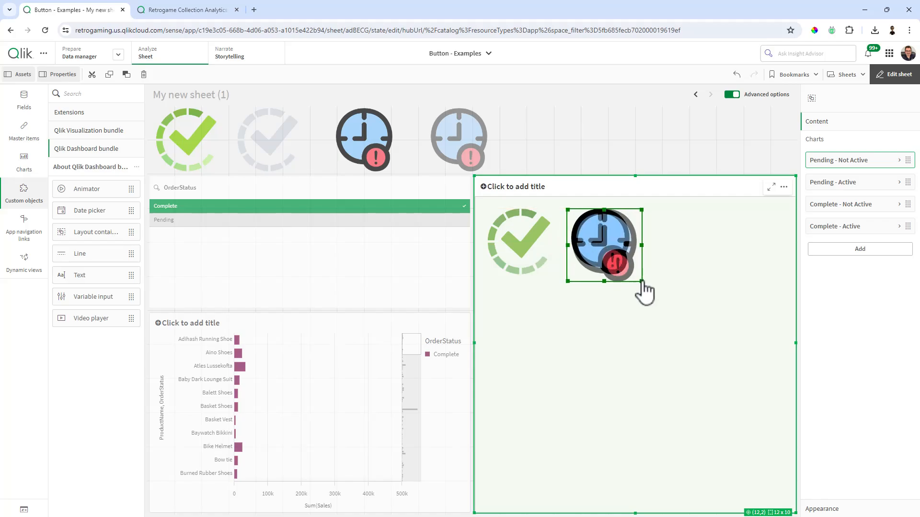
drag(641, 282, 636, 278)
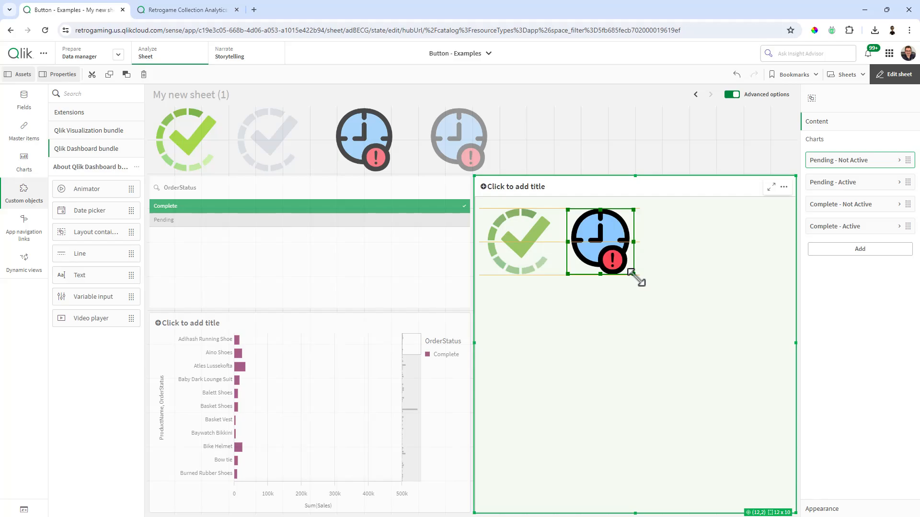
click(654, 294)
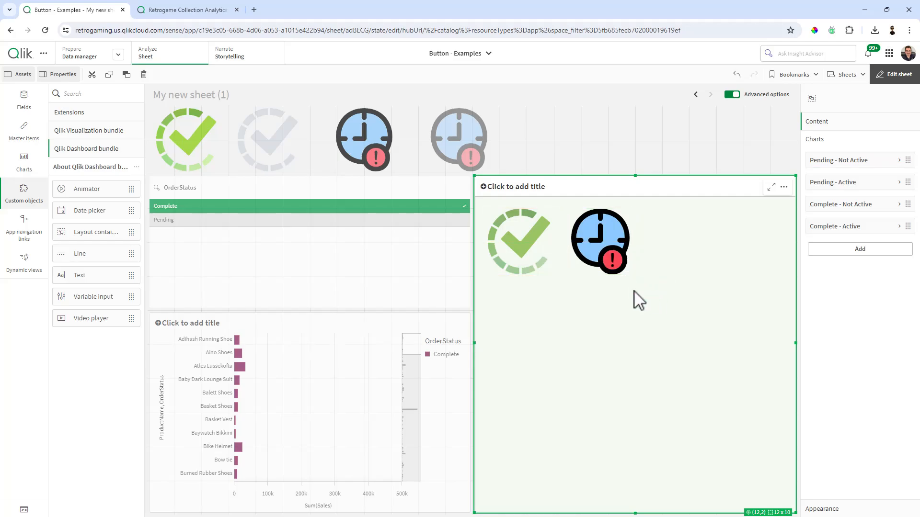
click(530, 246)
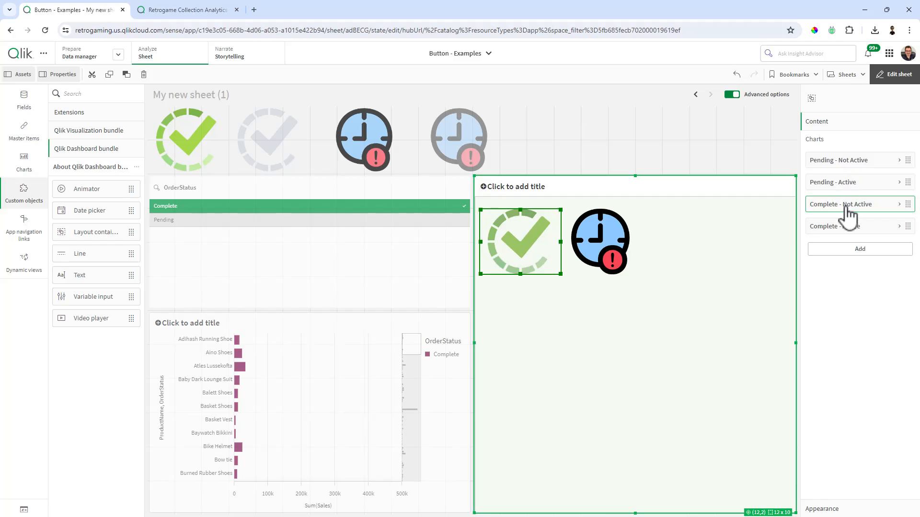
click(608, 252)
click(533, 240)
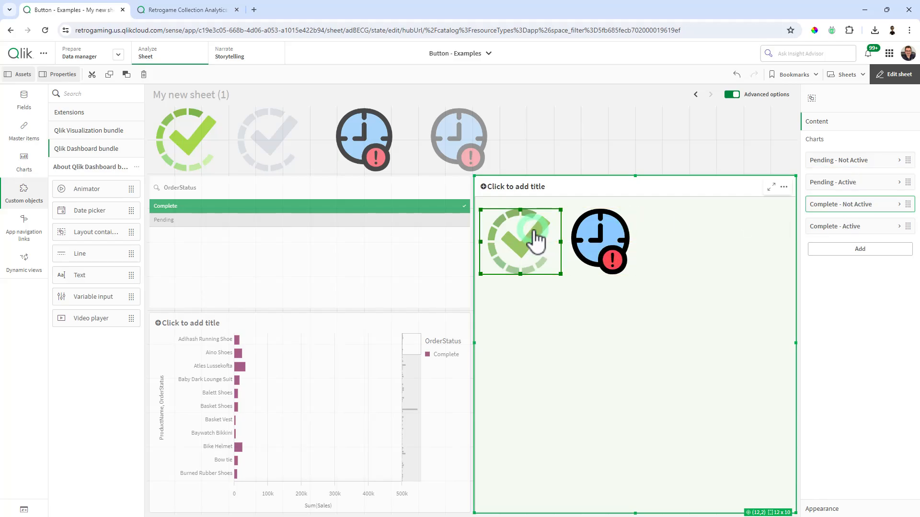
click(599, 251)
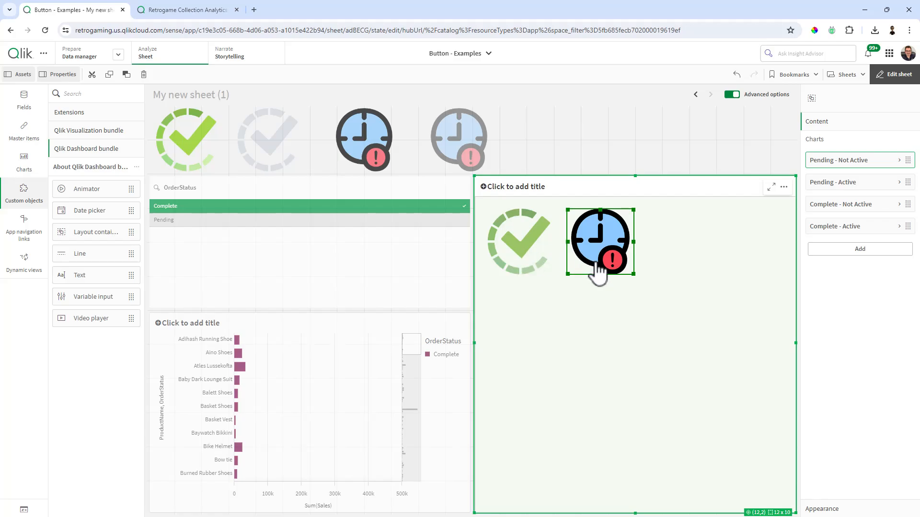
- Start a show condition expression for Complete - Active in the layout container using the variable vSelected_Status
click(833, 235)
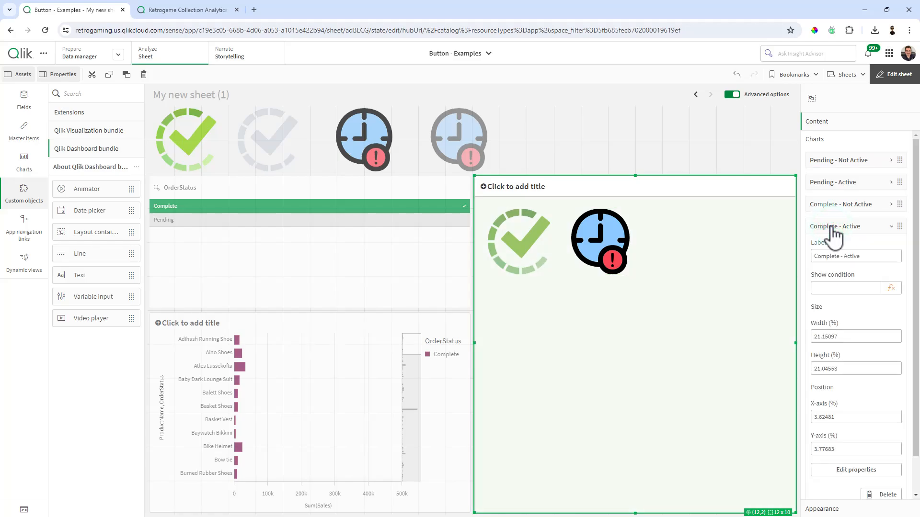
click(890, 292)
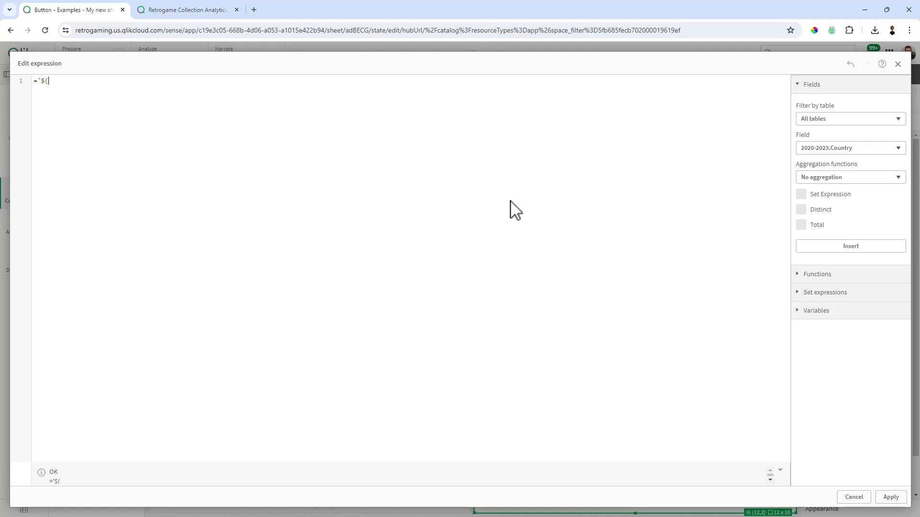
key(BackSpace)
key(BackSpace)
key(BackSpace)
key(BackSpace)
text(v)
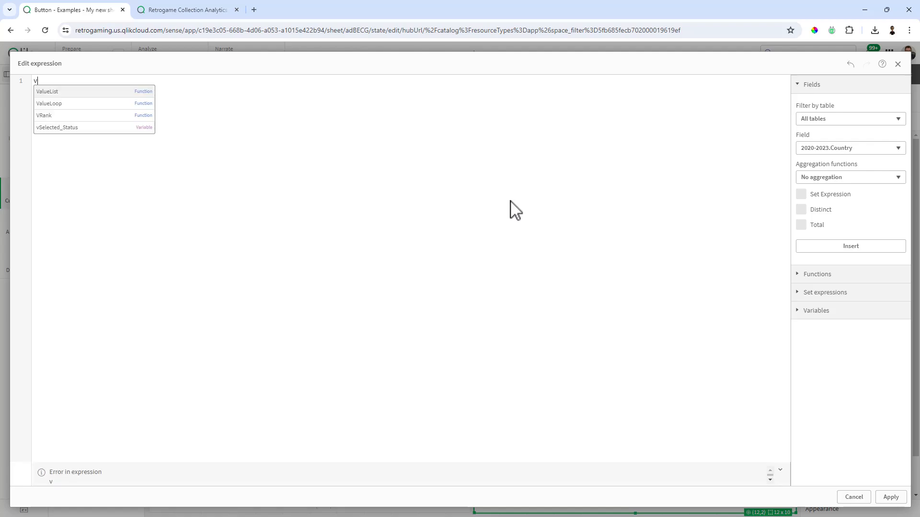
key(Down)
key(Down)
key(Down)
key(Return)
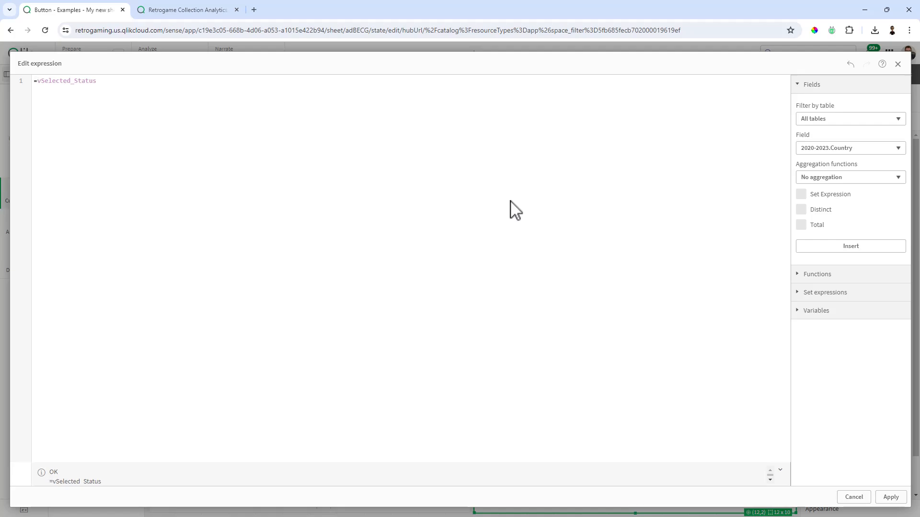
- Complete the Complete - Active show condition as ='$(vSelected_Status)' = 'Complete', copy the expression and apply it
text('$()
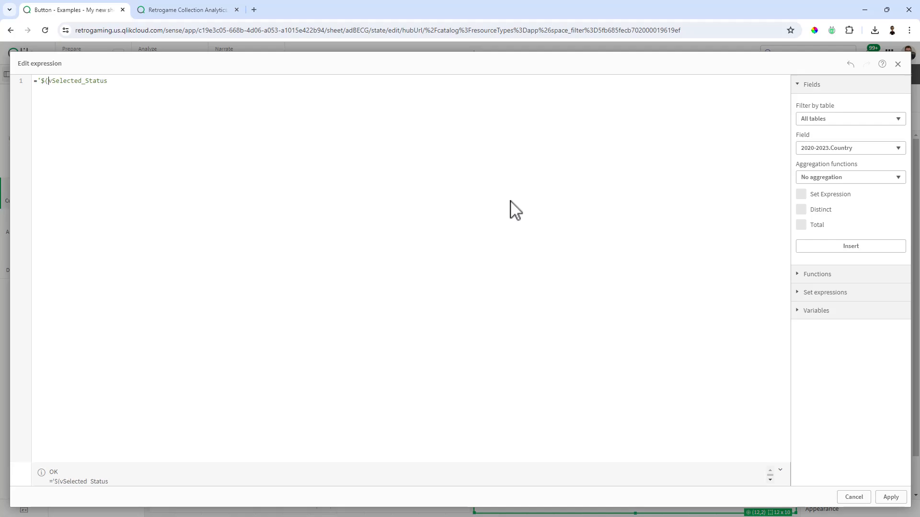
text())
text(' = 'Complete)
key(ctrl+a)
key(ctrl+c)
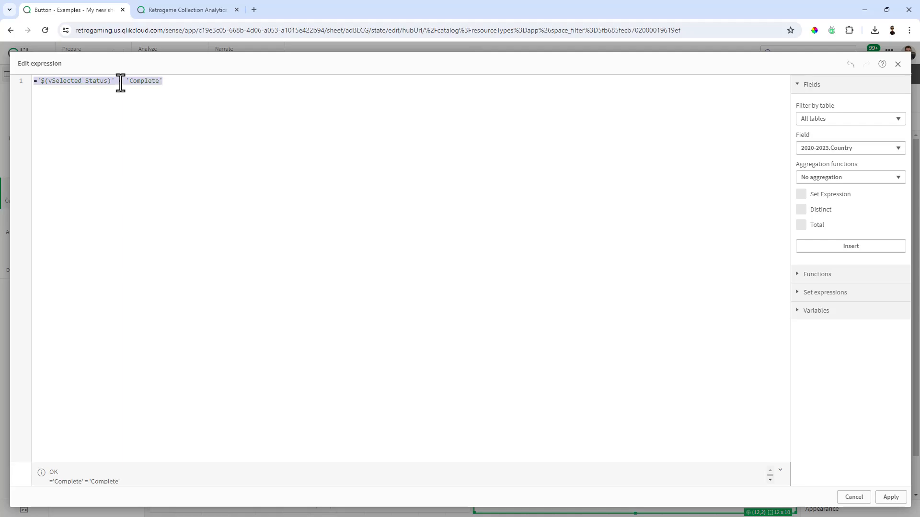
click(197, 221)
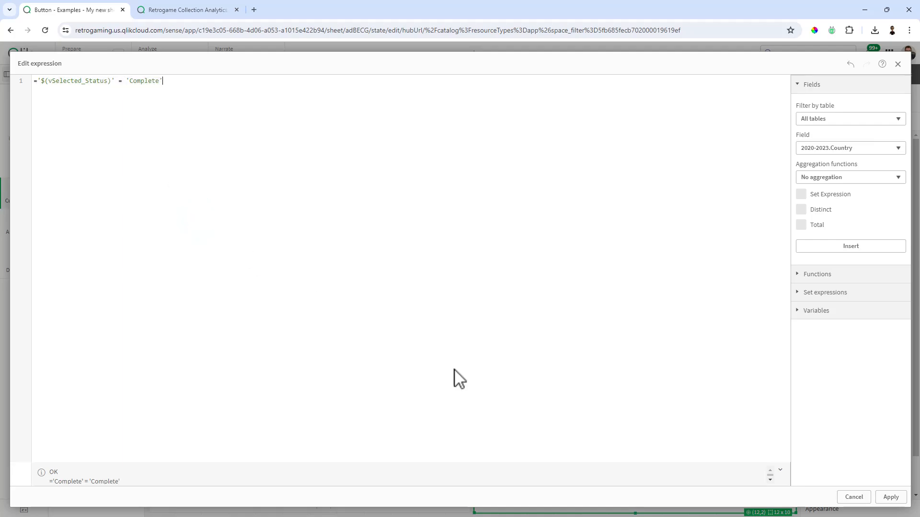
click(891, 498)
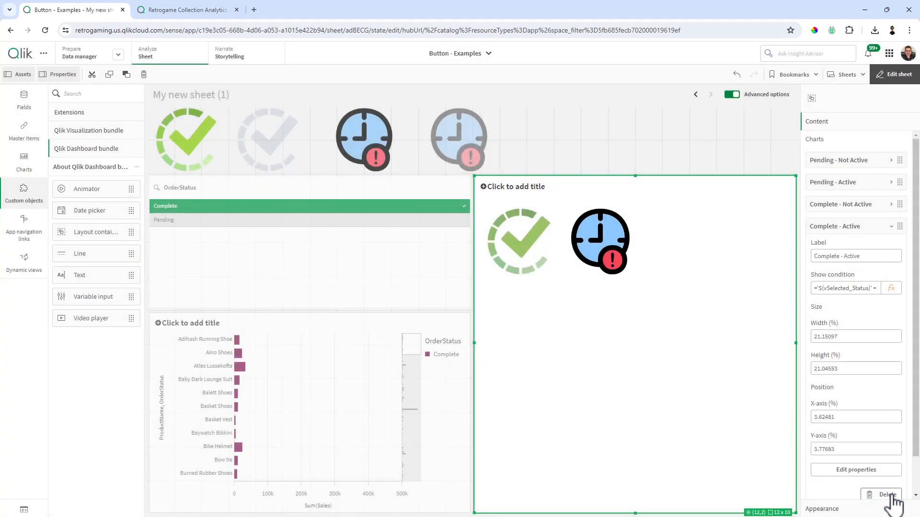
click(835, 226)
- Set the show condition of Complete - Not Active to ='$(vSelected_Status)' <> 'Complete', reusing the copied expression
click(839, 205)
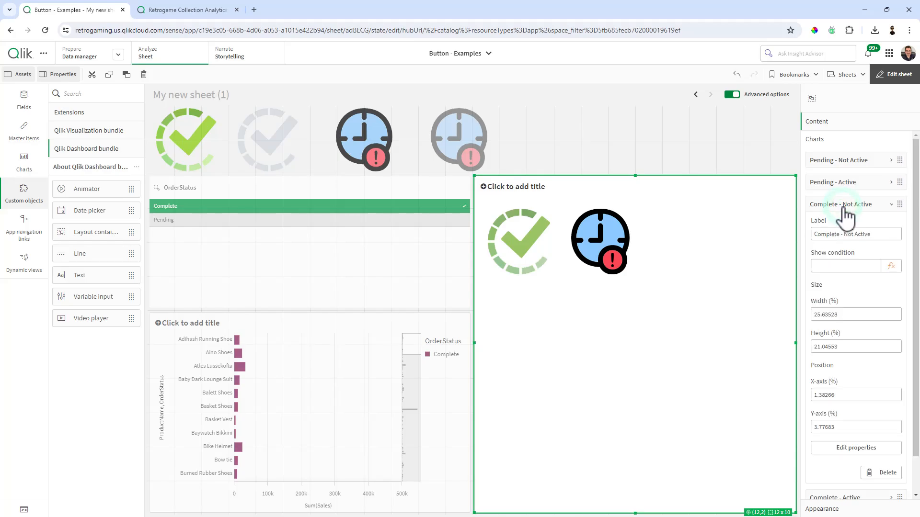
click(894, 266)
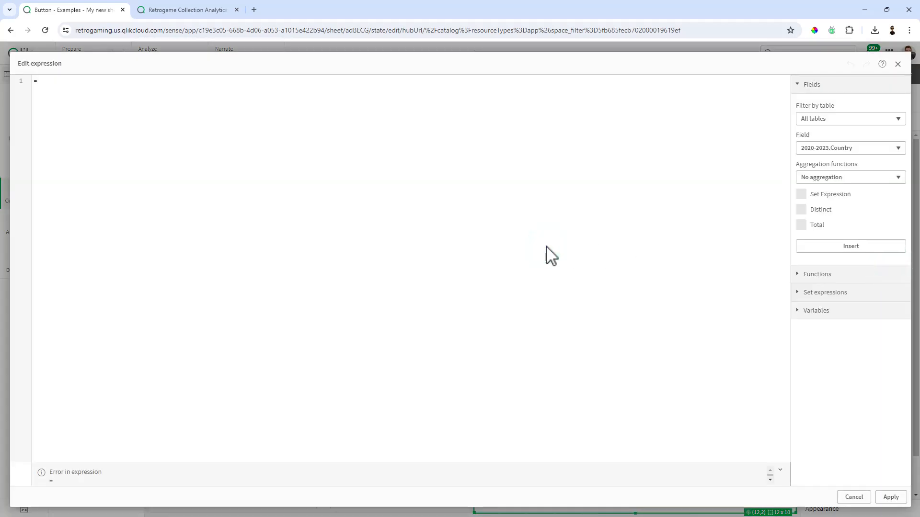
key(ctrl+v)
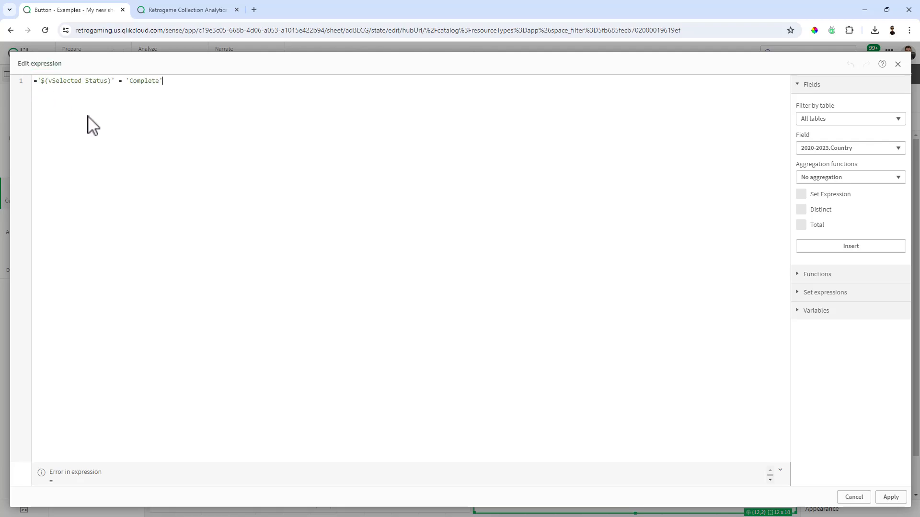
double_click(120, 82)
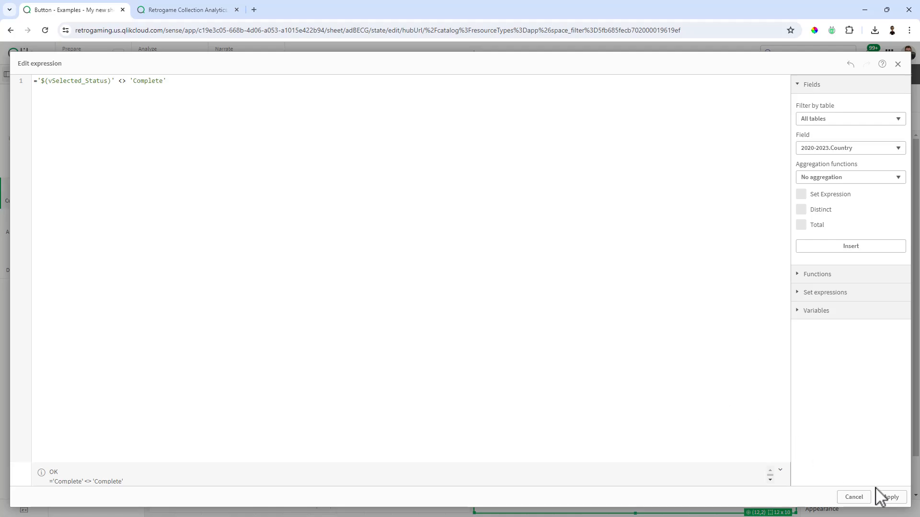
click(885, 497)
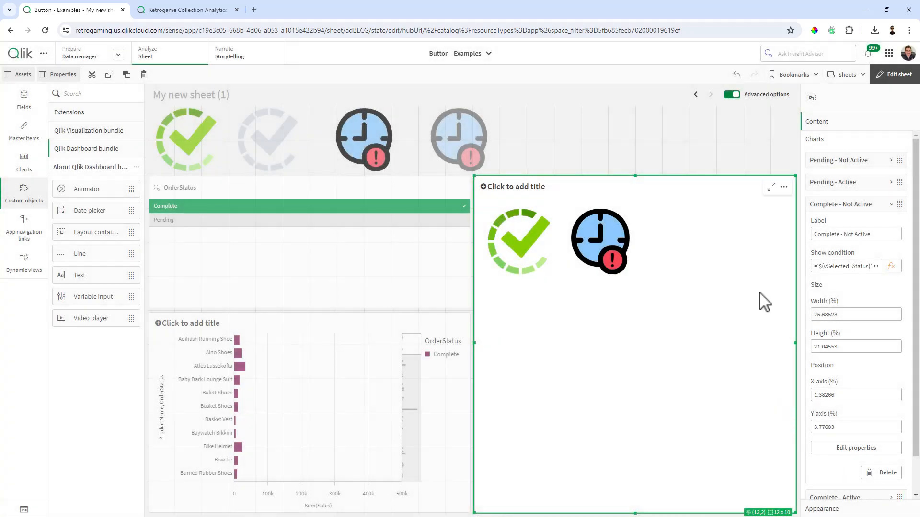
click(845, 205)
- Set the show condition of Pending - Active to ='$(vSelected_Status)' = 'Pending' and copy the expression for reuse
click(850, 183)
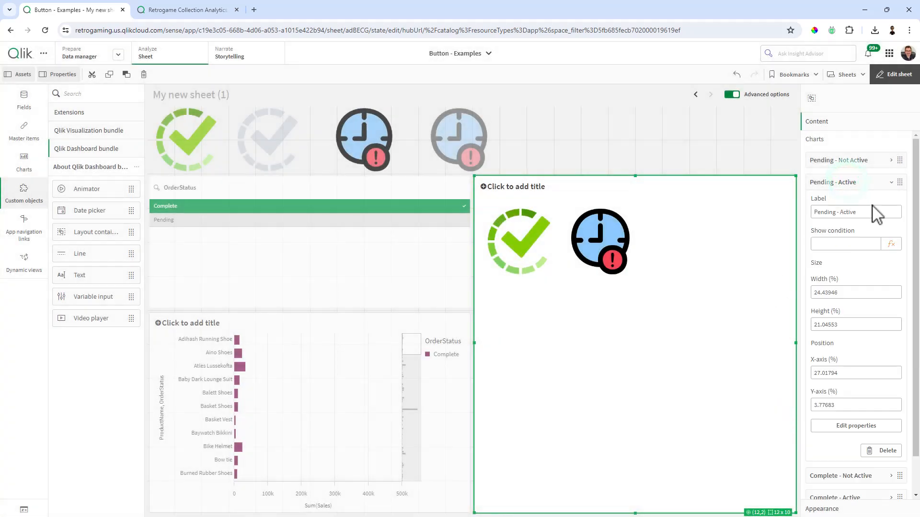
click(895, 245)
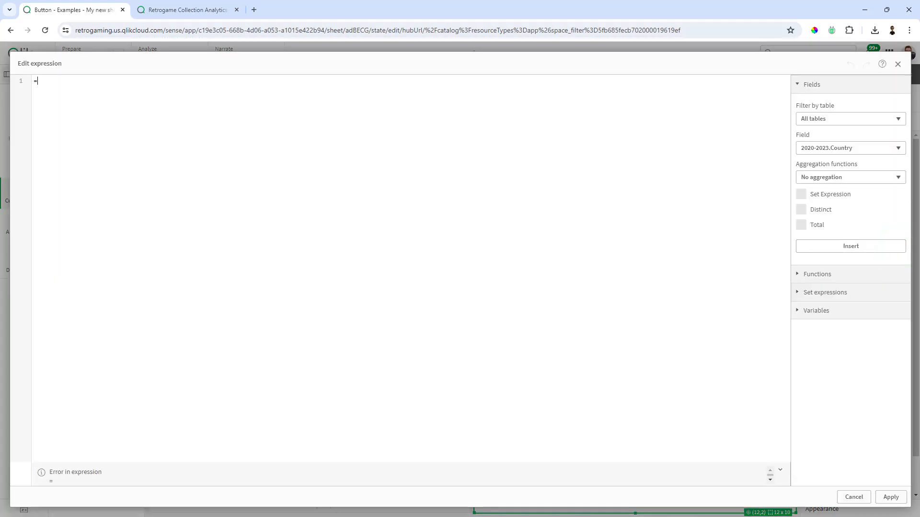
click(39, 82)
key(ctrl+v)
click(128, 80)
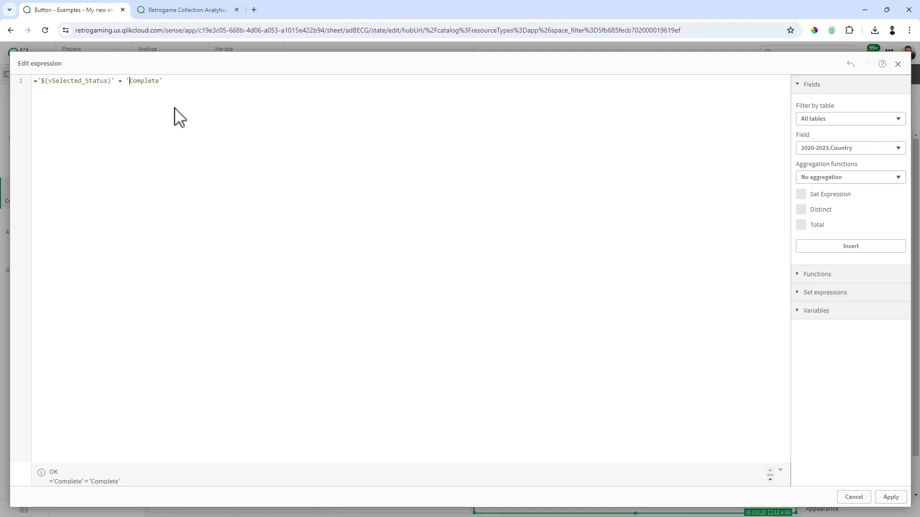
text(Pending)
key(ctrl+a)
key(ctrl+c)
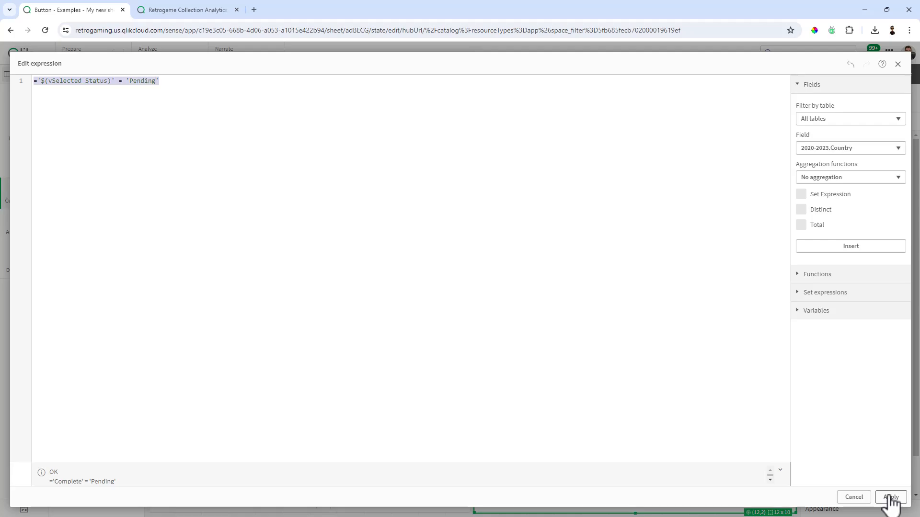
click(891, 497)
click(845, 183)
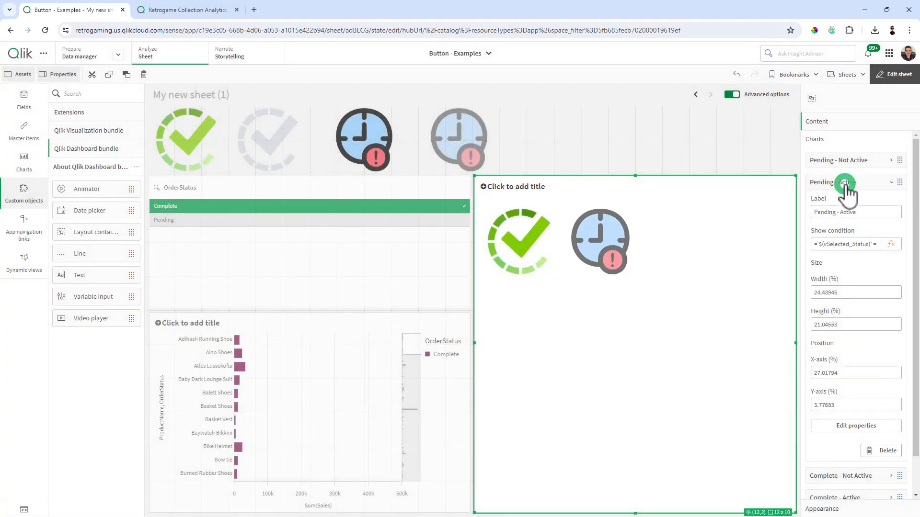
- Set the show condition of Pending - Not Active to ='$(vSelected_Status)' <> 'Pending', reusing the copied expression
click(846, 163)
click(890, 222)
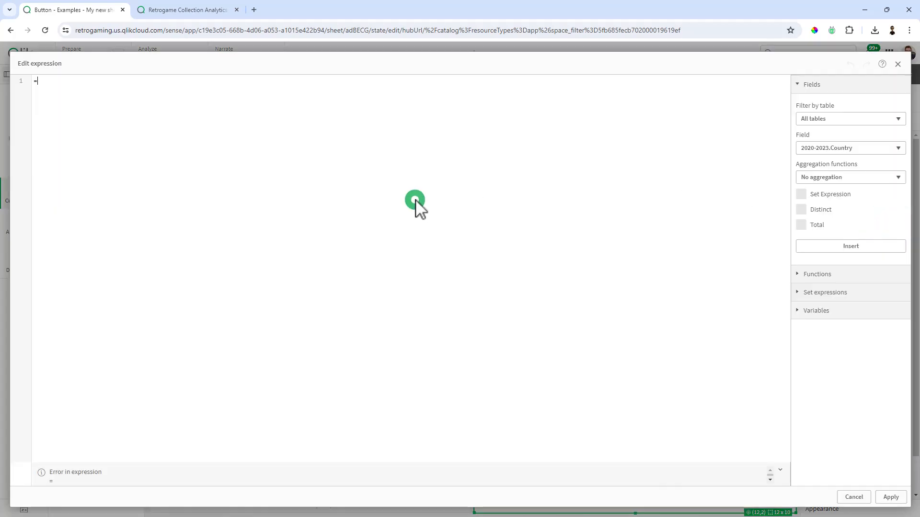
key(ctrl+v)
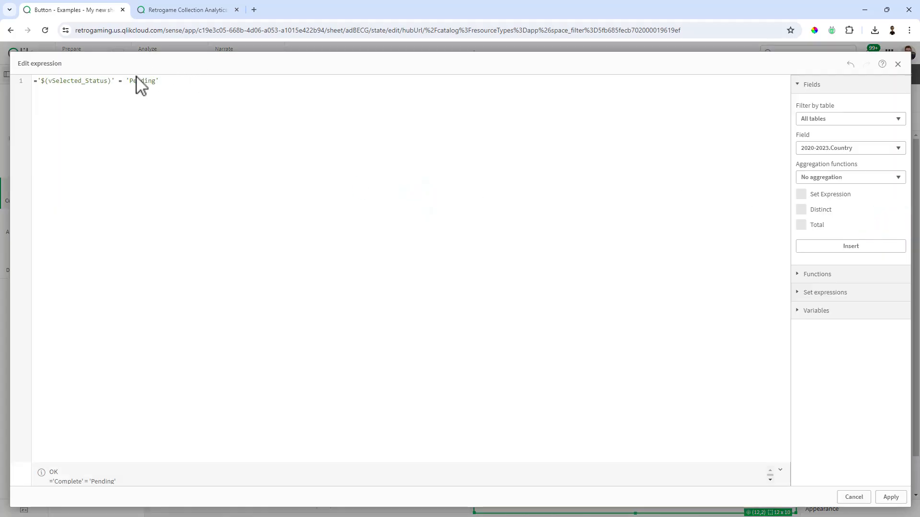
click(121, 81)
text(<>)
click(889, 497)
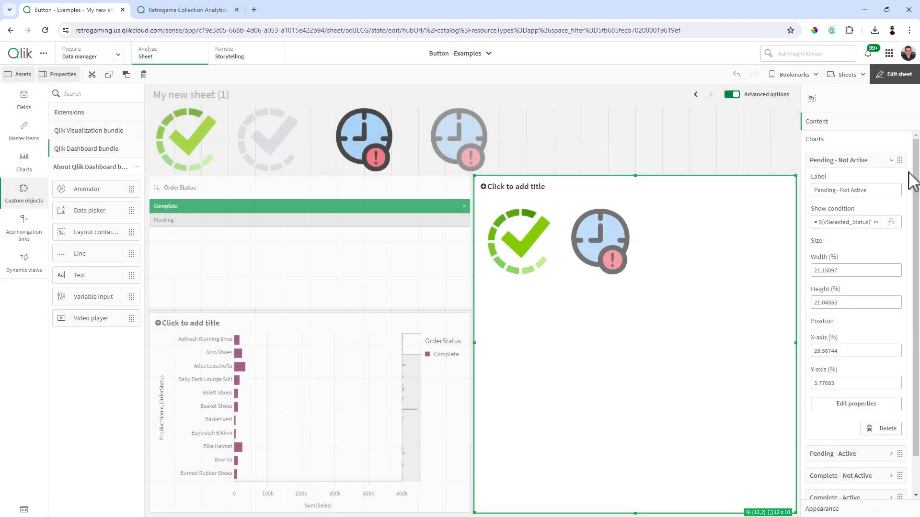
- Test switching between the container's Complete and Pending buttons outside edit mode, starting from a cleared OrderStatus selection
click(895, 76)
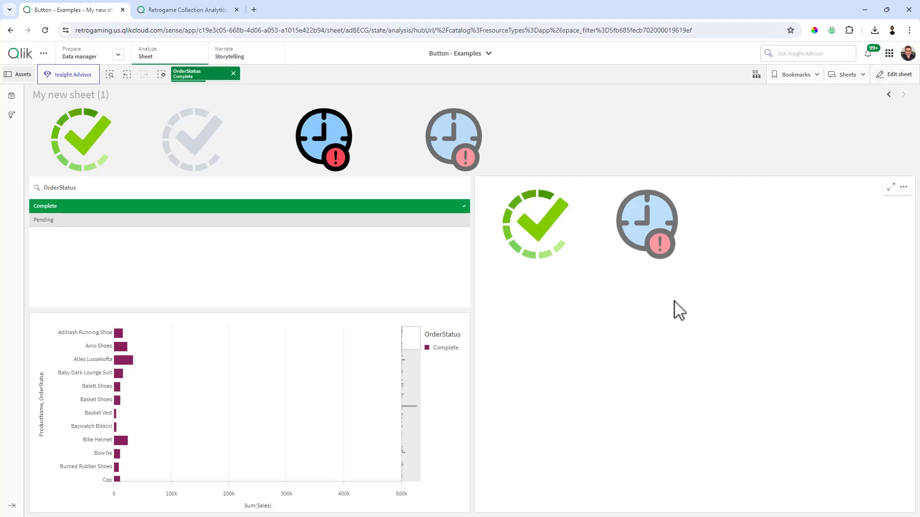
click(233, 75)
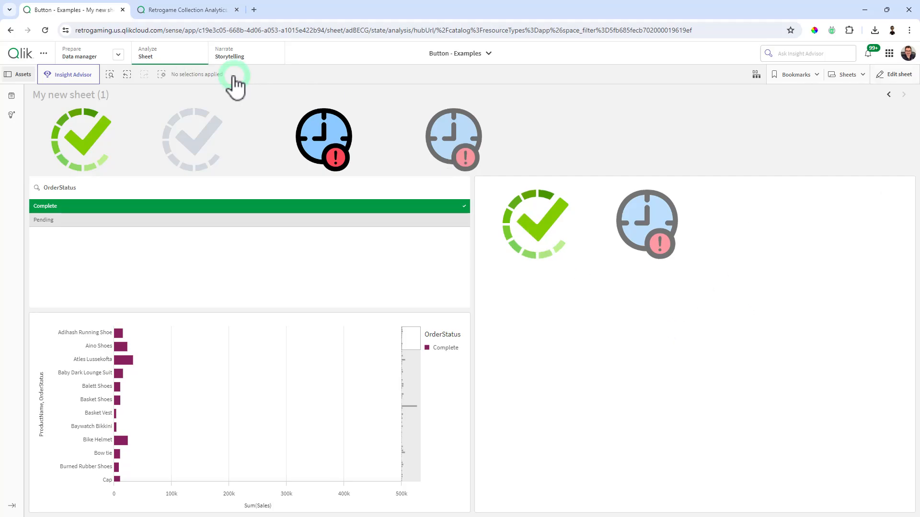
click(537, 235)
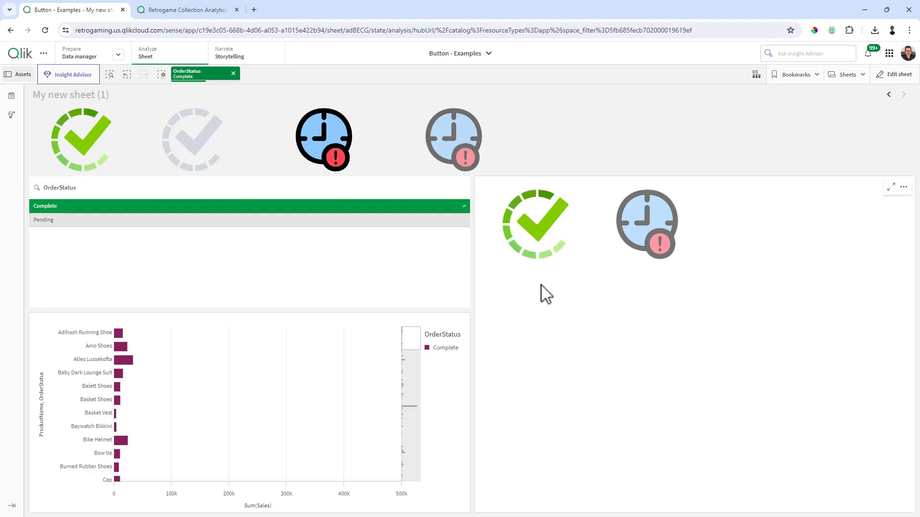
click(640, 230)
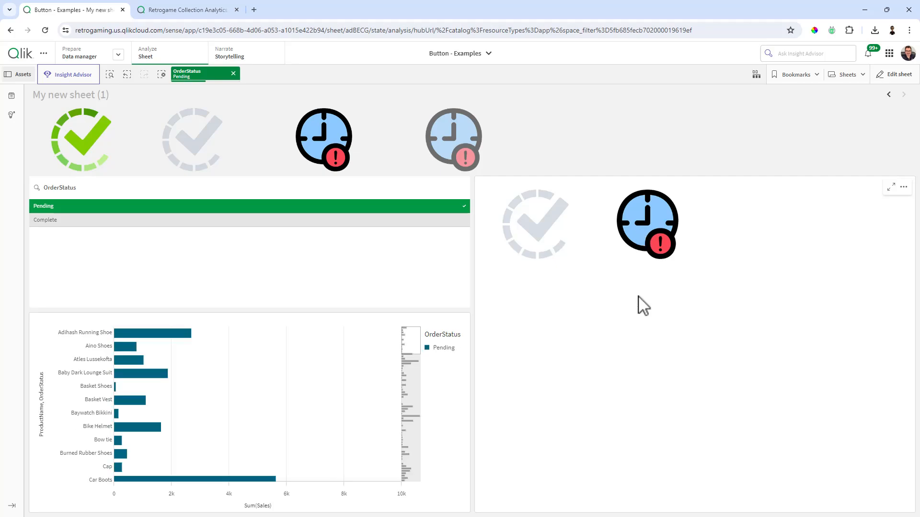
click(538, 236)
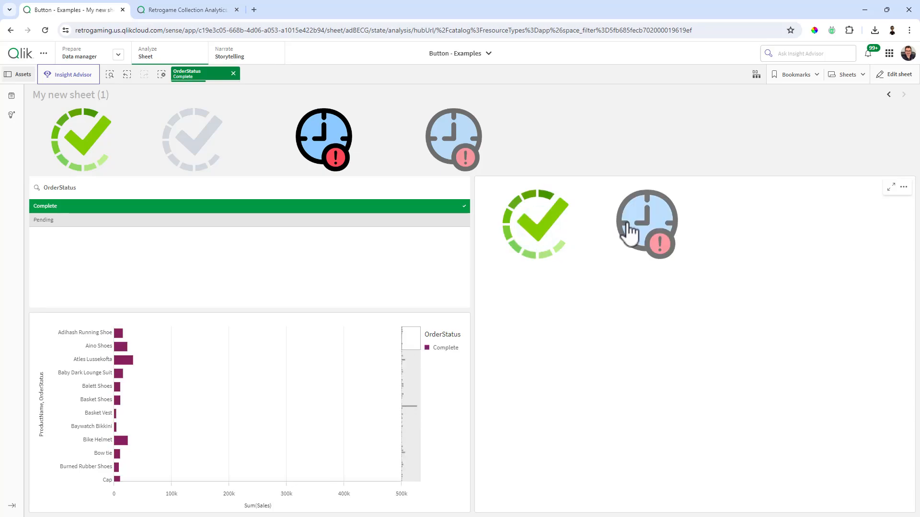
- Alternate between the Pending and Complete image buttons in the container to check the OrderStatus filter and icon switching
click(629, 234)
click(538, 238)
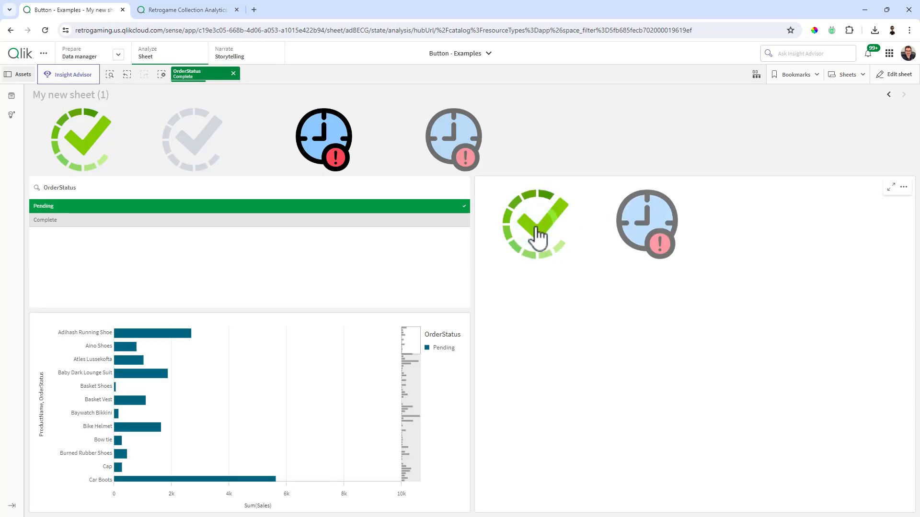
click(629, 235)
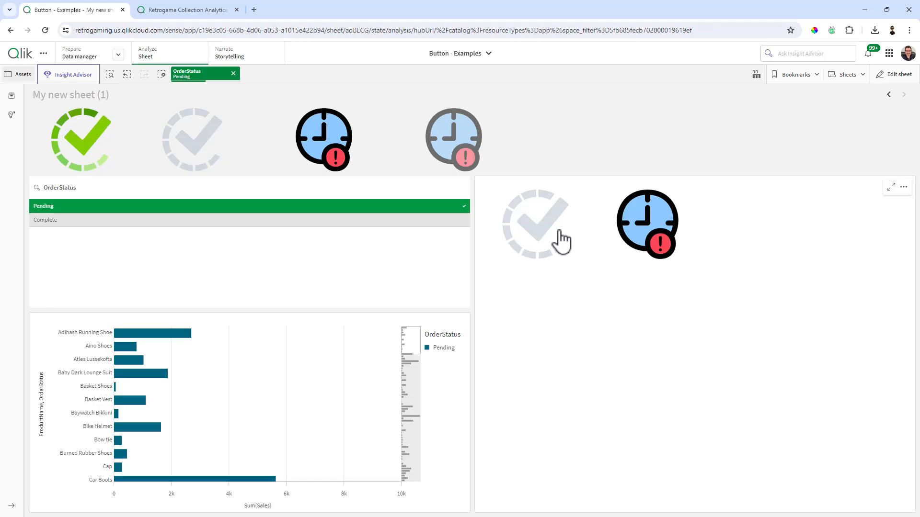
click(532, 231)
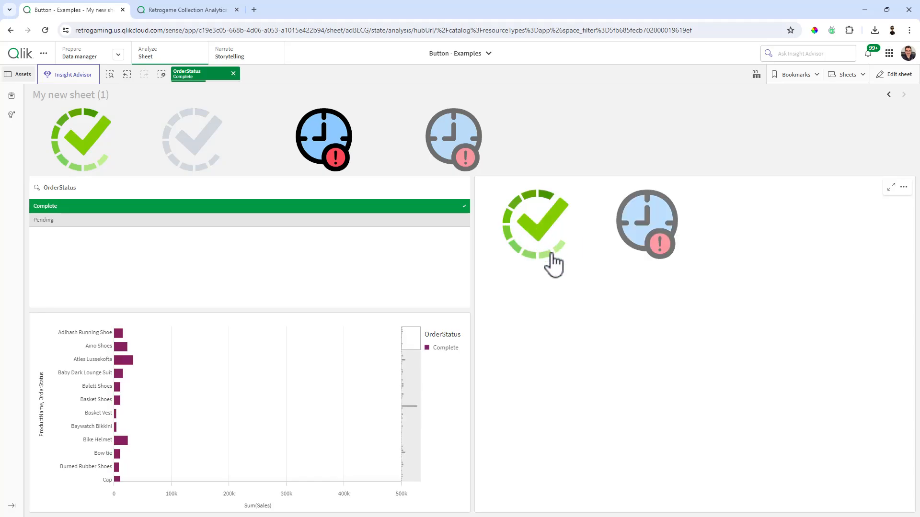
click(637, 234)
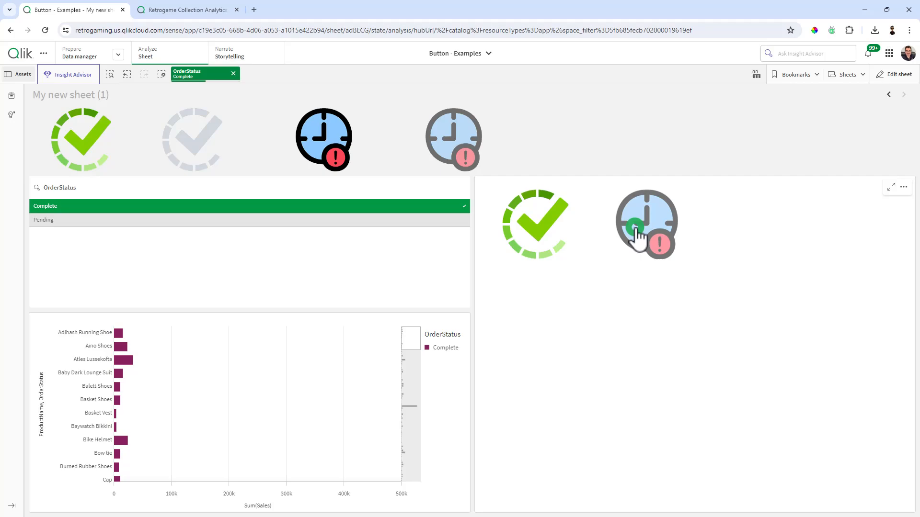
click(563, 234)
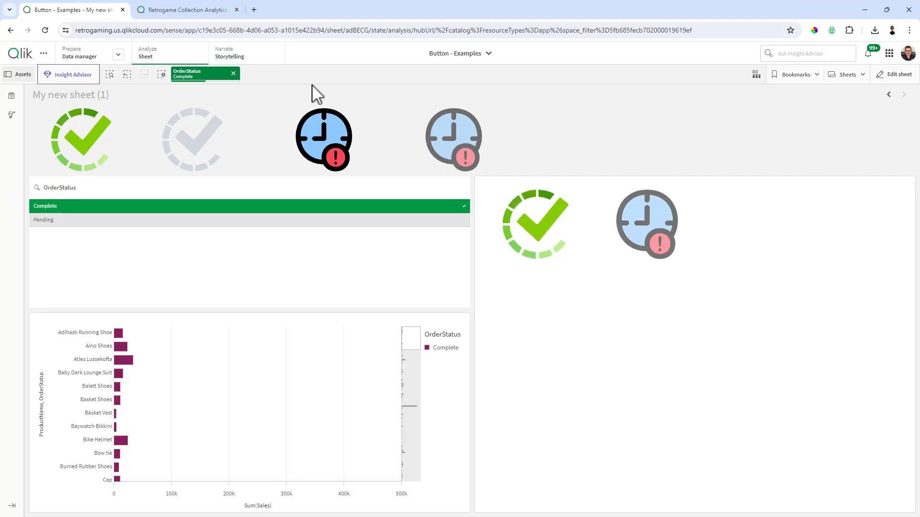
- Clear the OrderStatus selection and retest the container's image buttons by toggling repeatedly between Pending and Complete
click(233, 74)
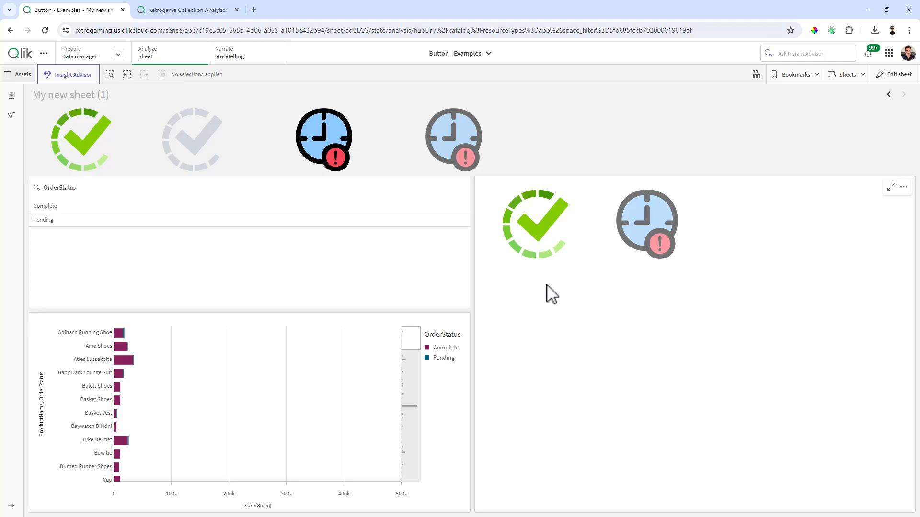
click(653, 247)
click(561, 246)
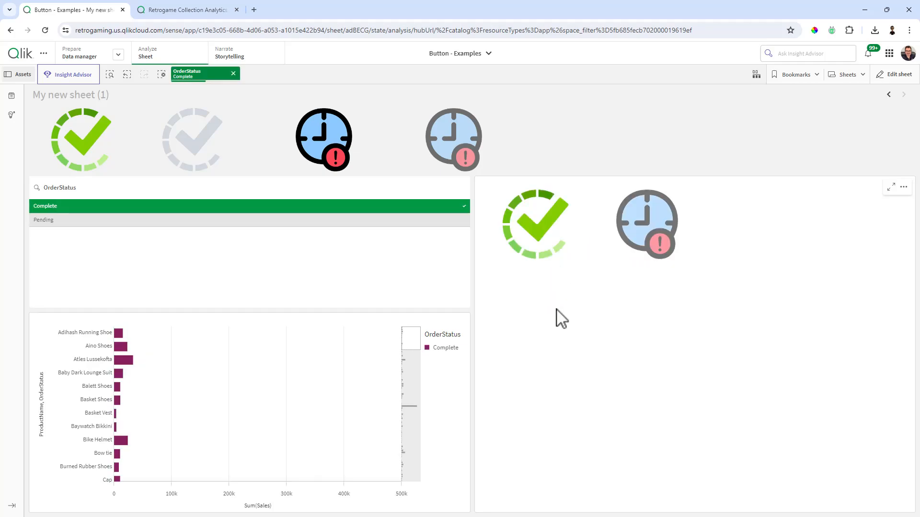
click(642, 243)
click(545, 227)
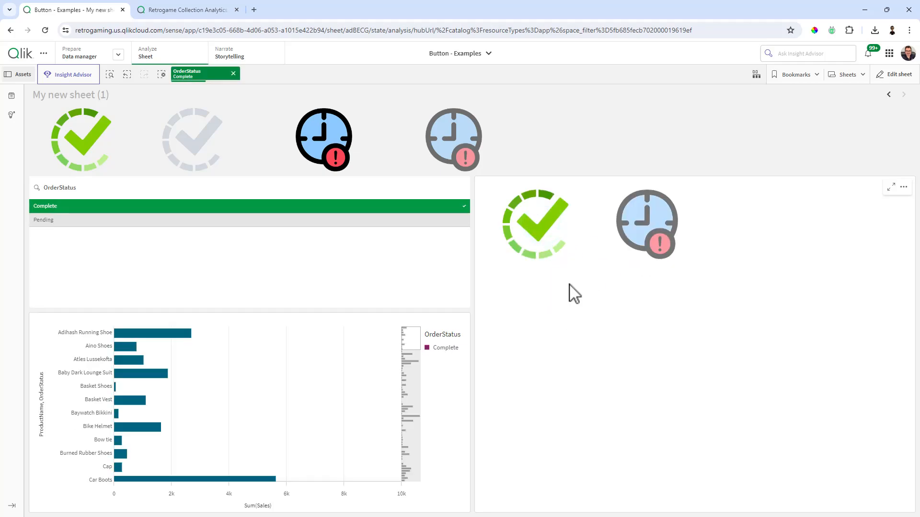
click(628, 242)
click(651, 244)
click(648, 243)
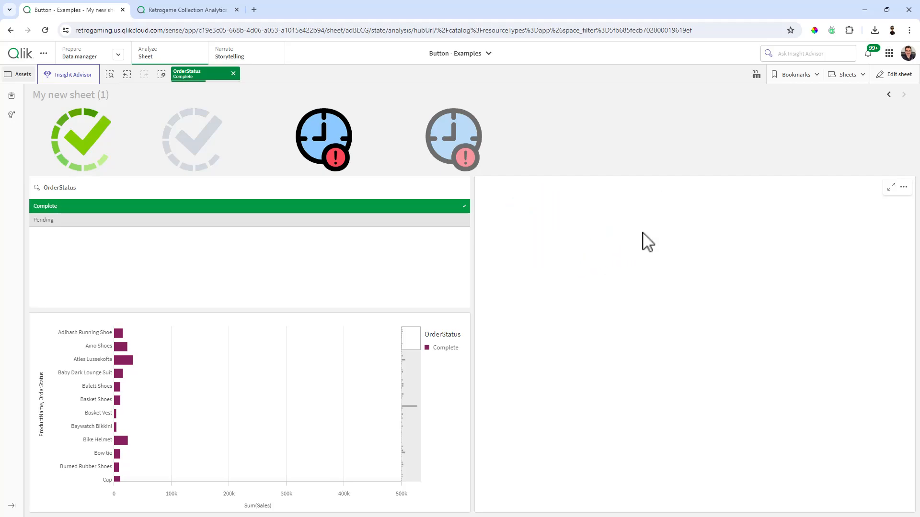
click(536, 236)
click(641, 242)
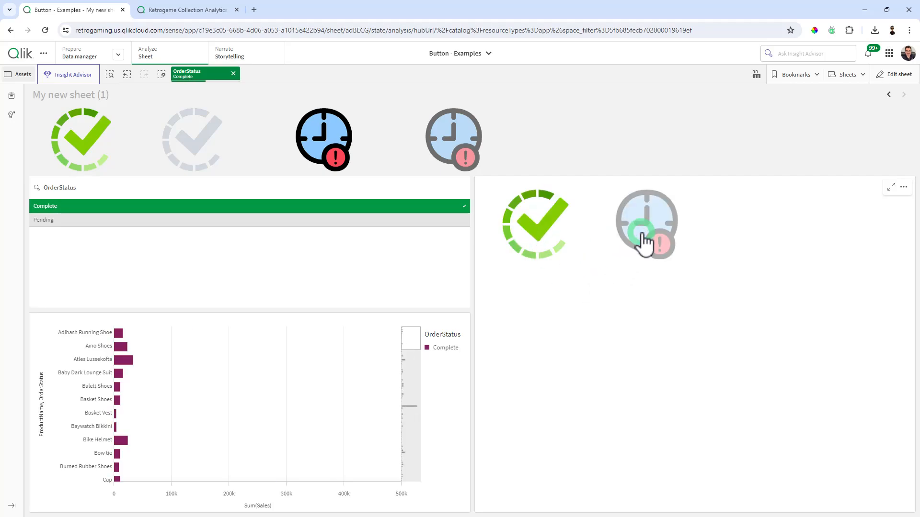